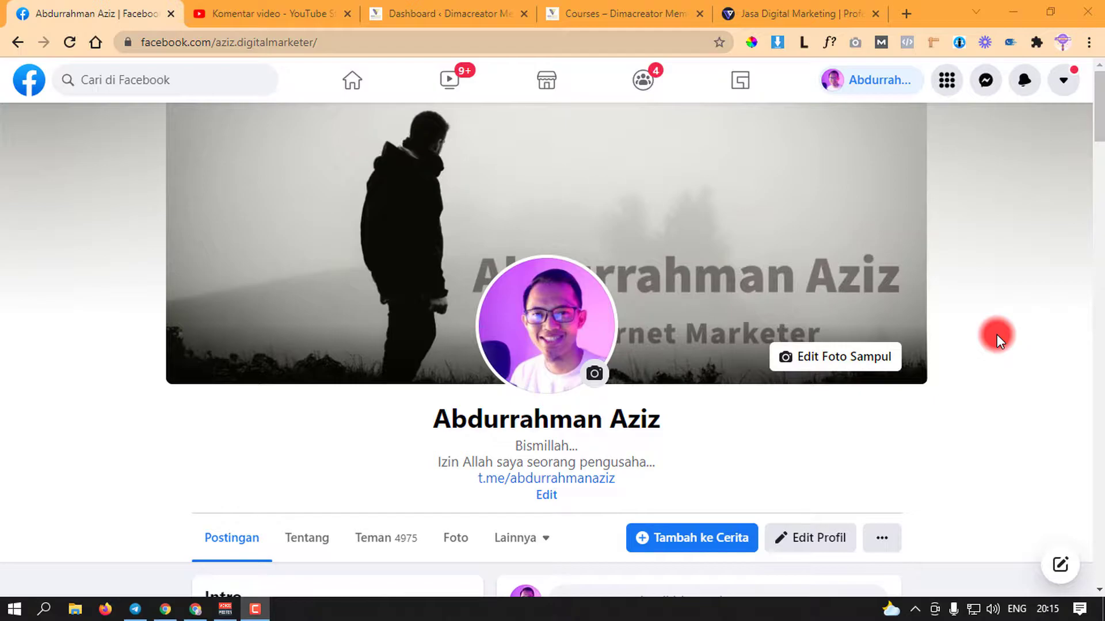
{"action": "left_click", "coordinate": [1053, 612]}
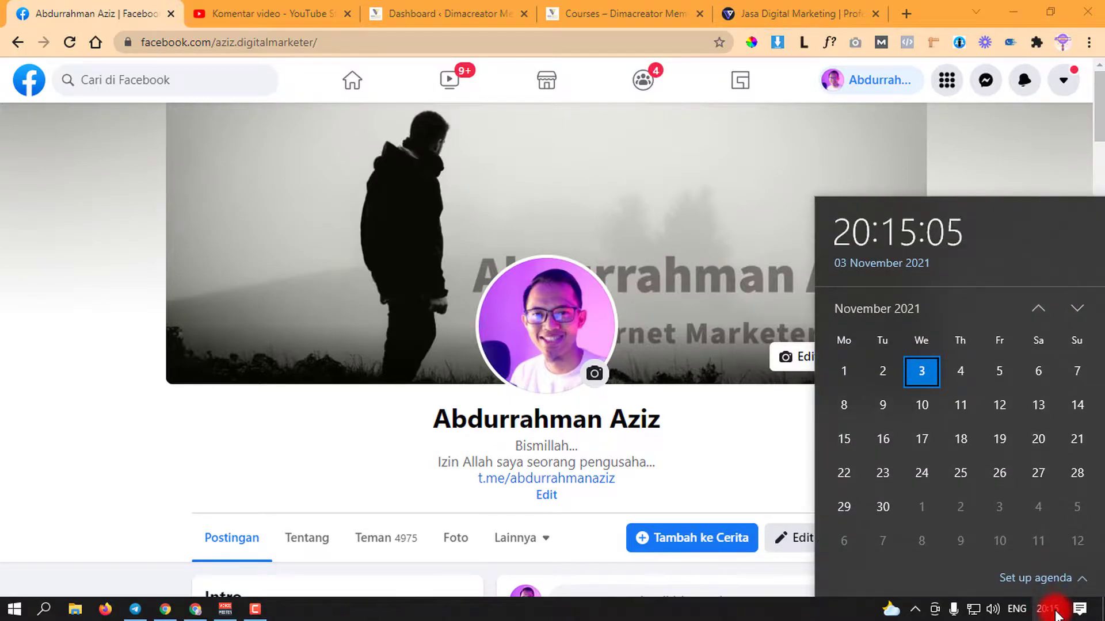
{"action": "left_click", "coordinate": [1057, 615]}
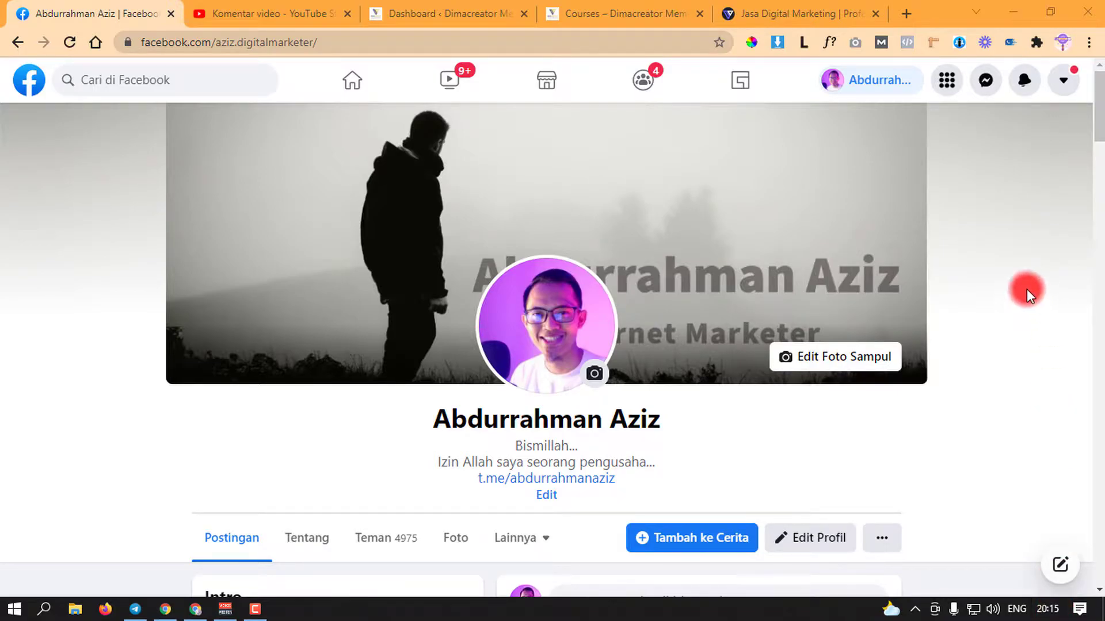
Step: Switch to the YouTube comments and read the question about restricting product A's affiliation to its buyers
{"action": "left_click", "coordinate": [202, 12]}
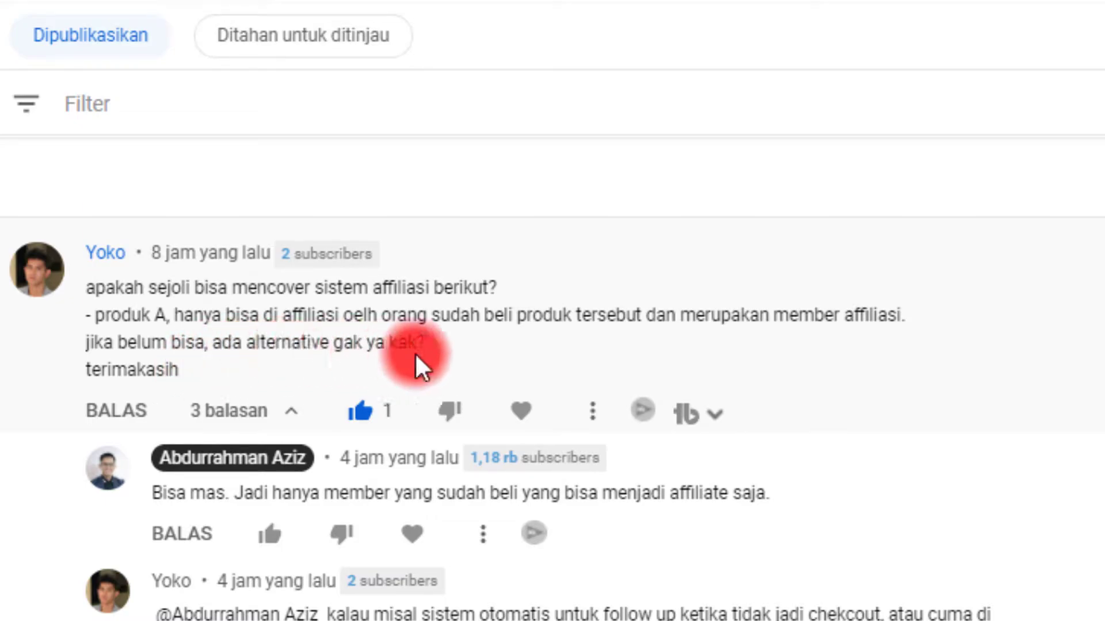
{"action": "left_click_drag", "start_coordinate": [86, 316], "coordinate": [915, 322]}
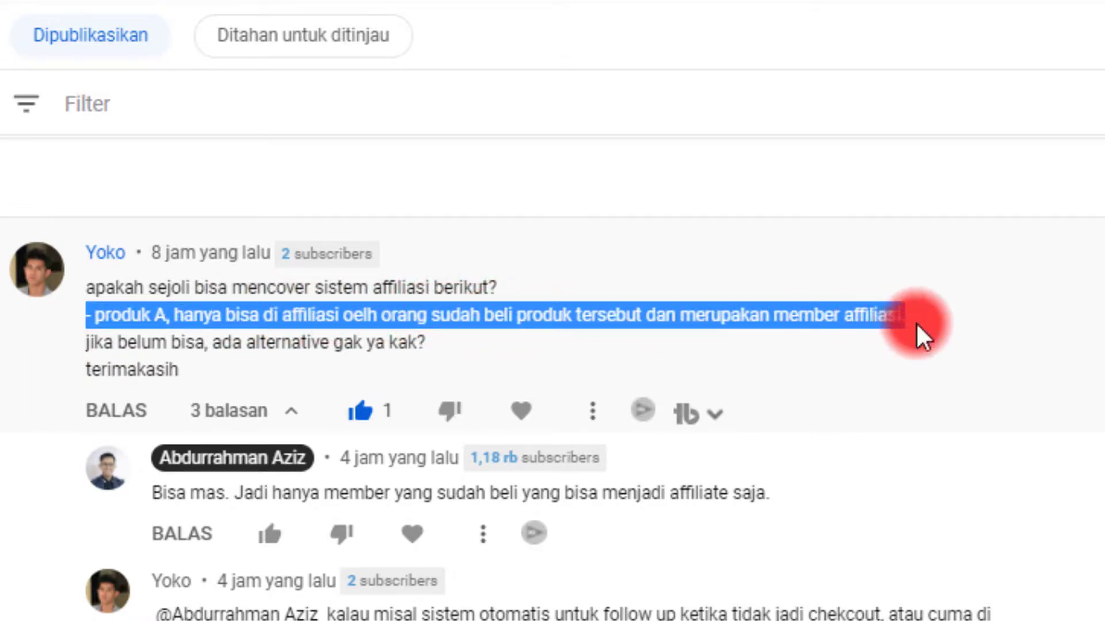
{"action": "left_click", "coordinate": [916, 322]}
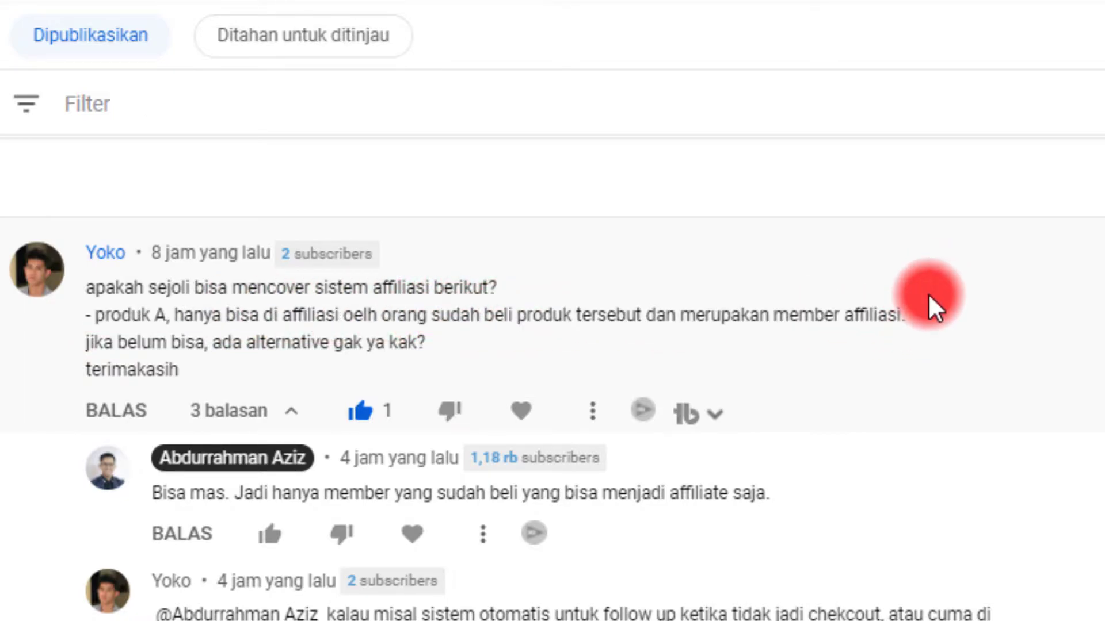
Step: Switch to the Dimacreator WordPress dashboard and list all Sejoli products
{"action": "key", "text": "ctrl+Tab"}
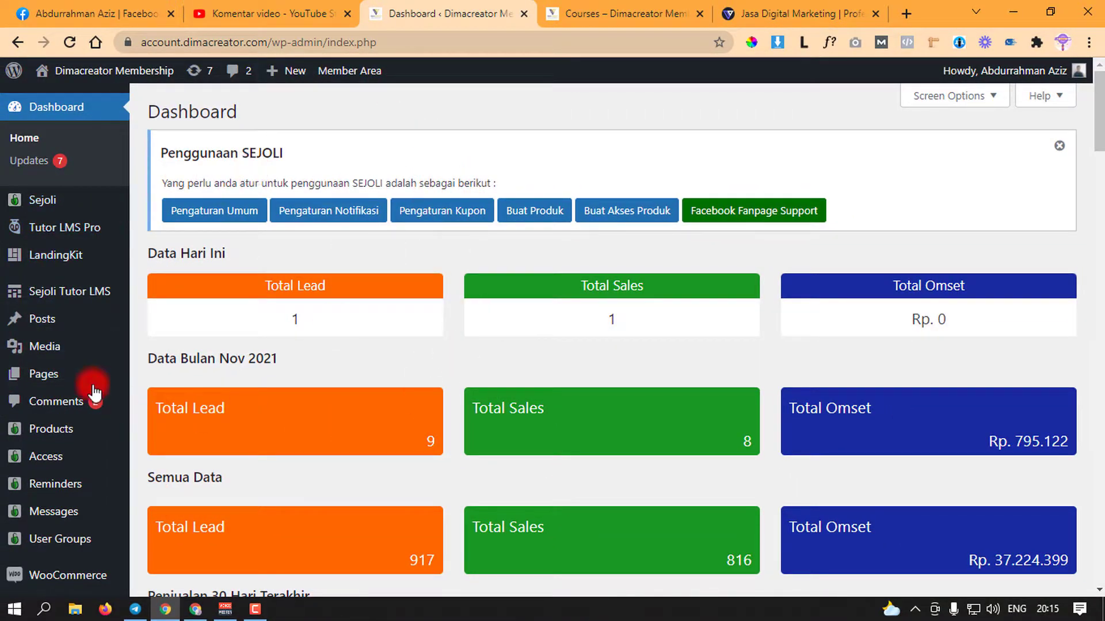
{"action": "scroll", "coordinate": [148, 357], "scroll_direction": "down", "scroll_amount": 4}
{"action": "mouse_move", "coordinate": [126, 206]}
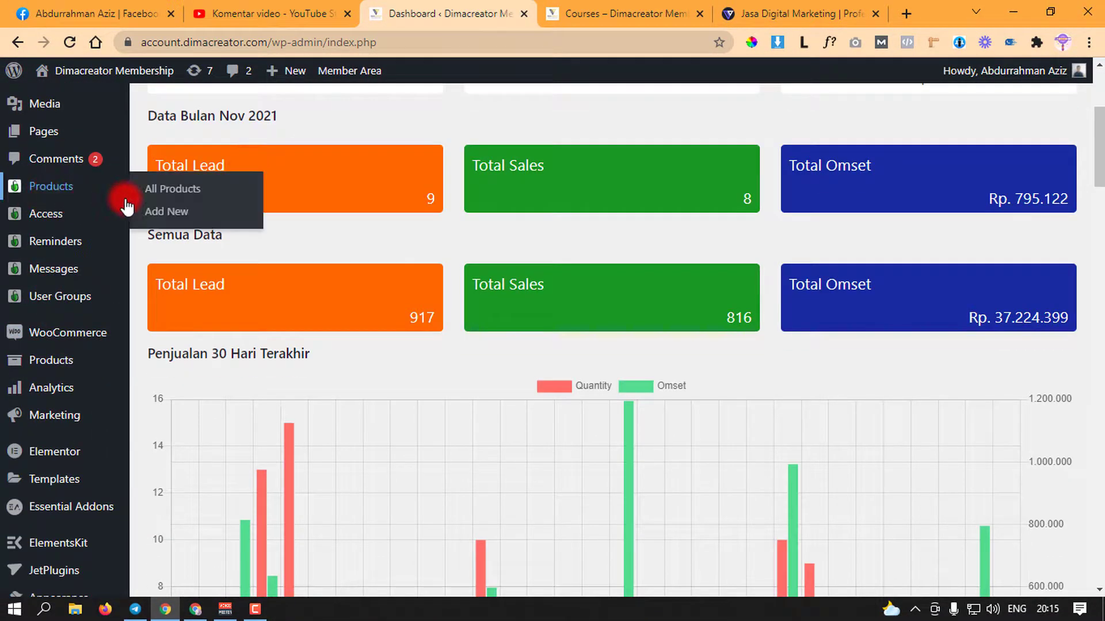
{"action": "scroll", "coordinate": [127, 206], "scroll_direction": "up", "scroll_amount": 1}
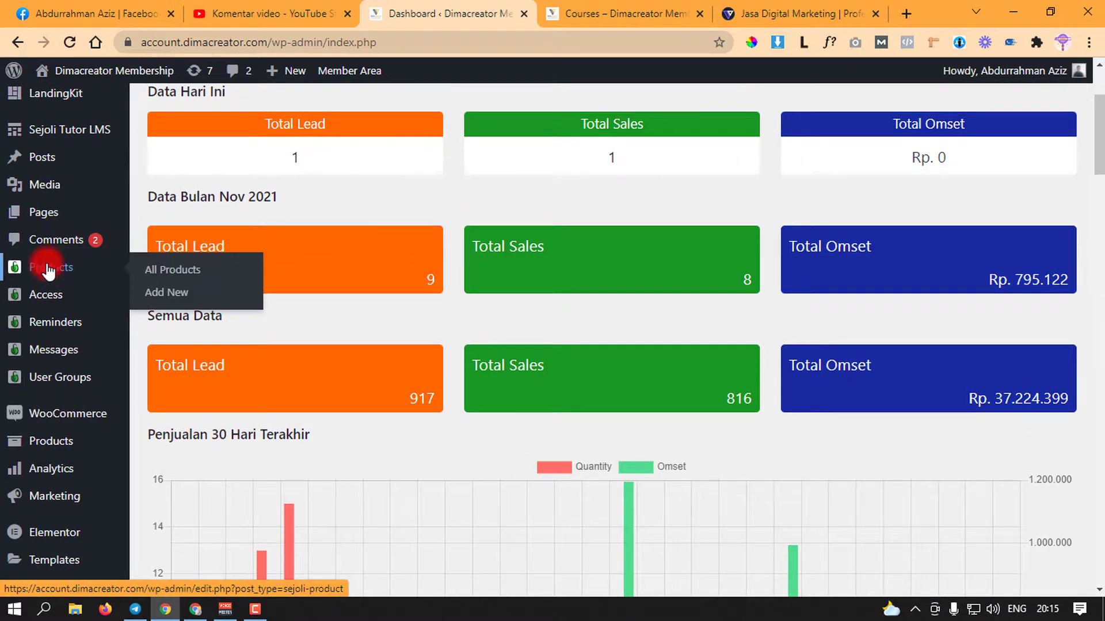
{"action": "left_click", "coordinate": [207, 270]}
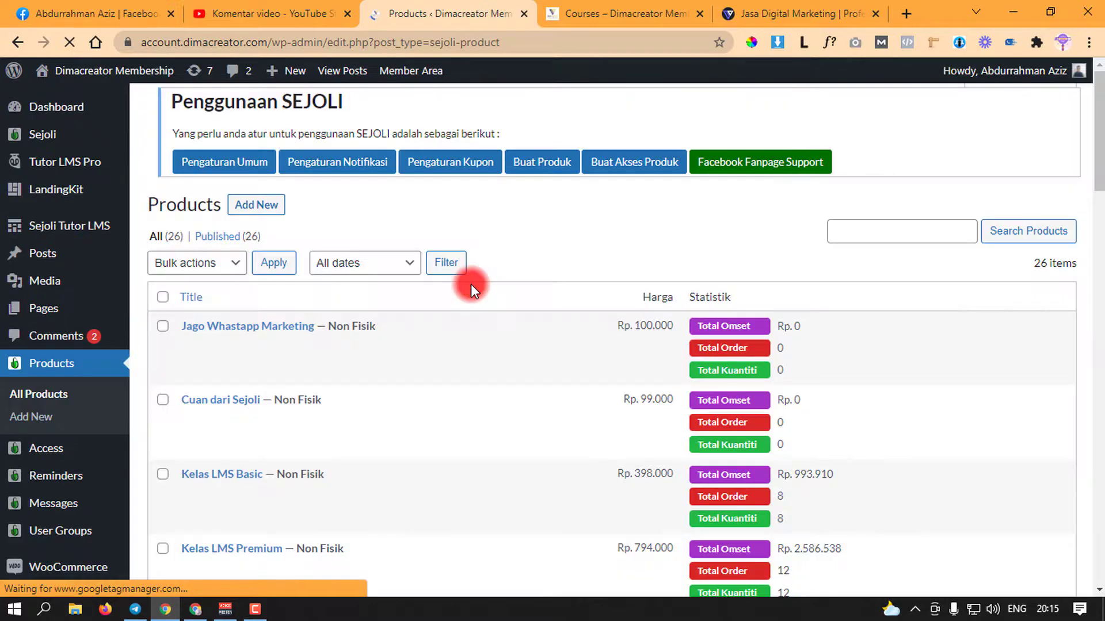
Step: Open the product "Cuan dari Sejoli" for editing from the product list
{"action": "scroll", "coordinate": [470, 284], "scroll_direction": "down", "scroll_amount": 3}
{"action": "scroll", "coordinate": [471, 284], "scroll_direction": "up", "scroll_amount": 2}
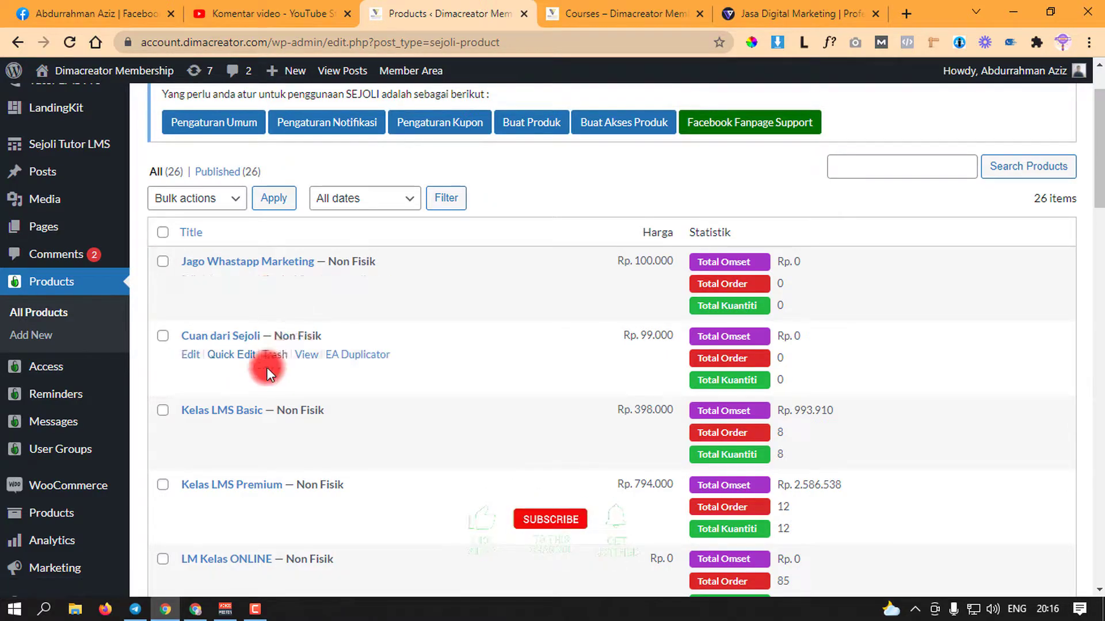
{"action": "left_click", "coordinate": [201, 361]}
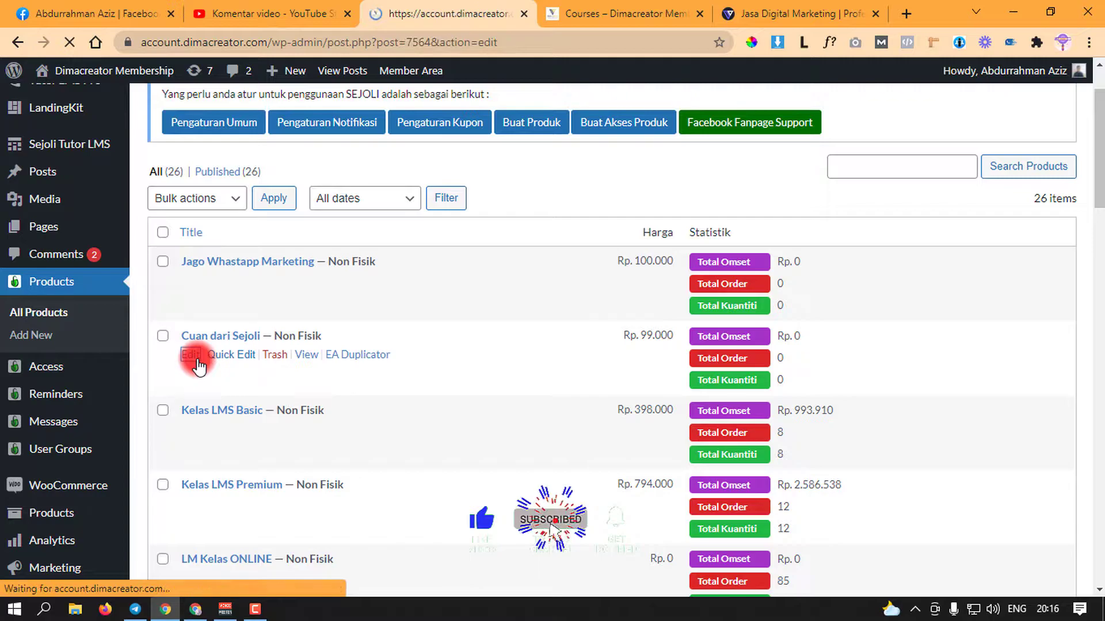
Step: Show the Affiliasi settings in the product's Sejoli Setup section
{"action": "scroll", "coordinate": [474, 319], "scroll_direction": "down", "scroll_amount": 10}
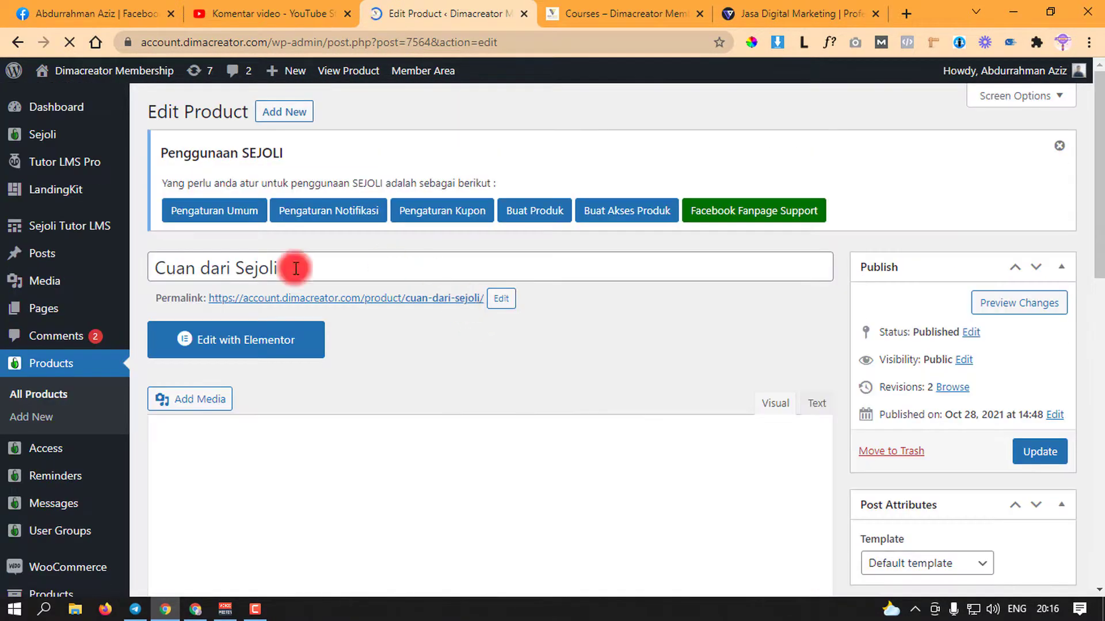
{"action": "scroll", "coordinate": [388, 262], "scroll_direction": "down", "scroll_amount": 10}
{"action": "scroll", "coordinate": [259, 259], "scroll_direction": "down", "scroll_amount": 4}
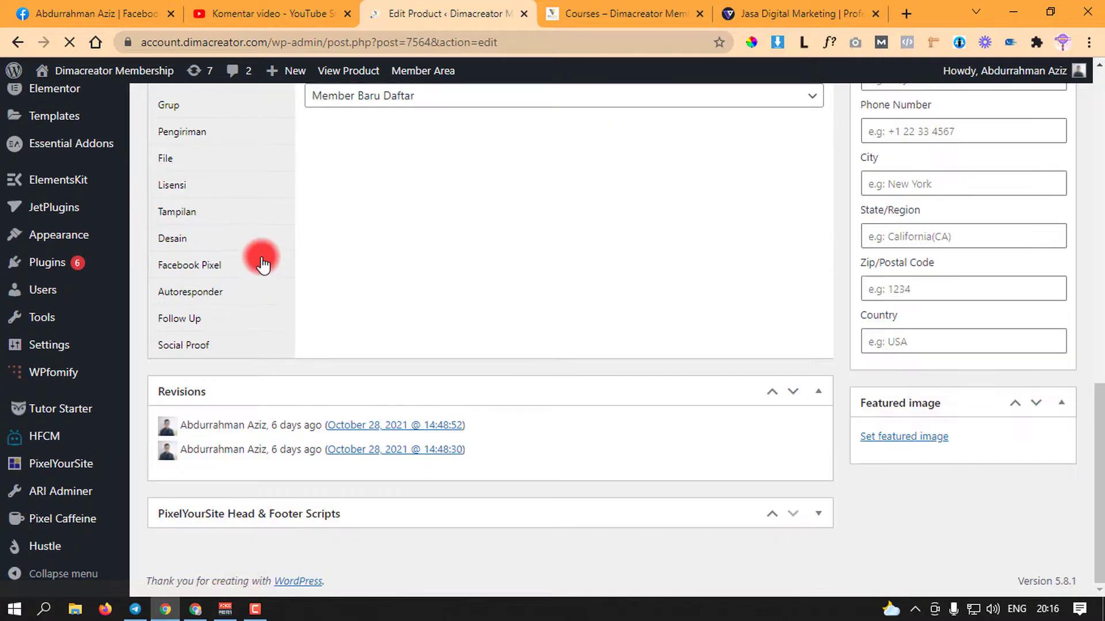
{"action": "scroll", "coordinate": [259, 259], "scroll_direction": "up", "scroll_amount": 4}
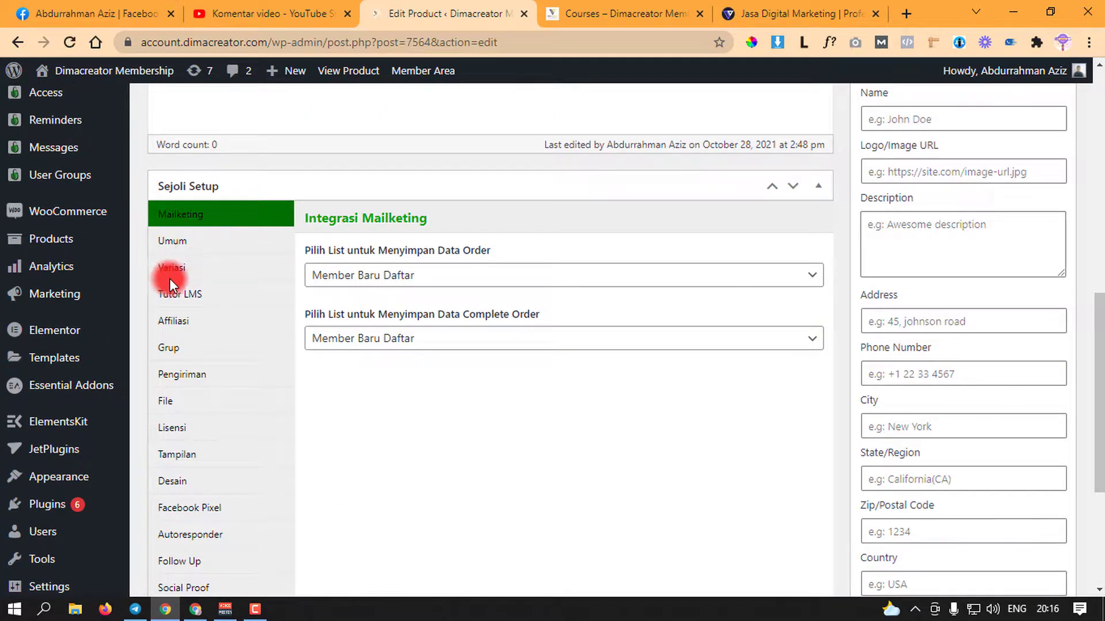
{"action": "left_click", "coordinate": [178, 316]}
{"action": "scroll", "coordinate": [530, 253], "scroll_direction": "down", "scroll_amount": 3}
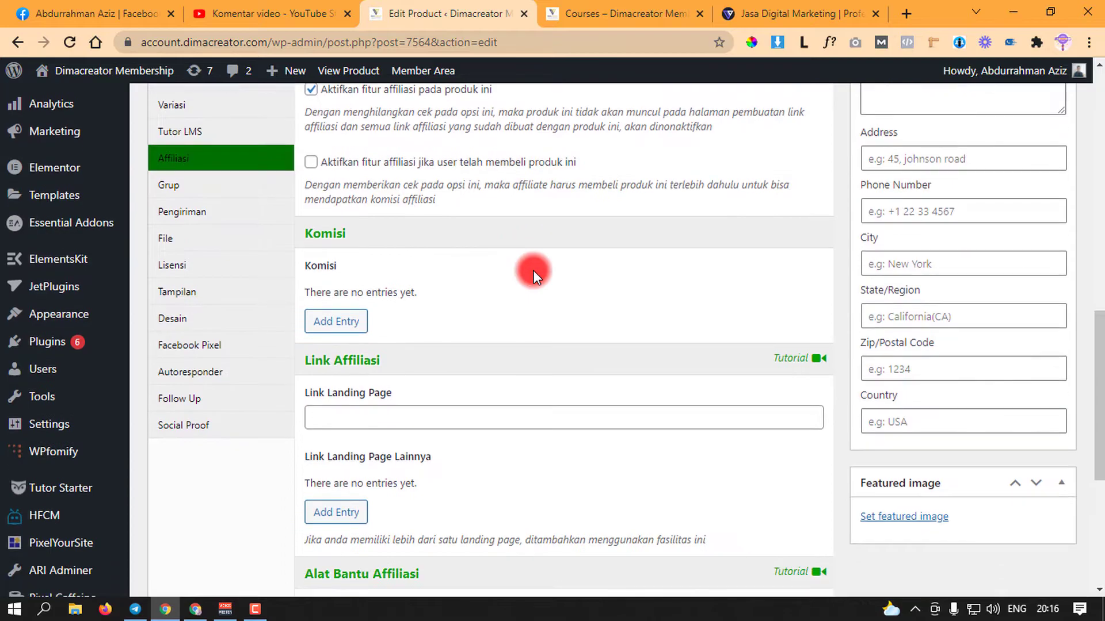
{"action": "scroll", "coordinate": [533, 270], "scroll_direction": "up", "scroll_amount": 3}
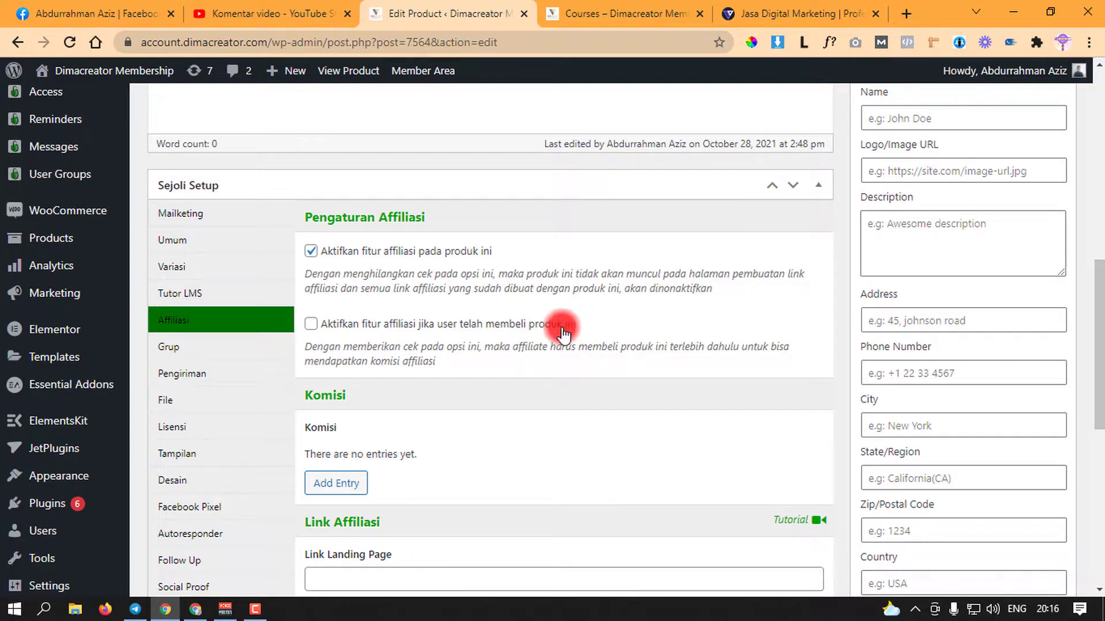
Step: Enable the option "Aktifkan fitur affiliasi jika user telah membeli produk ini" for the product
{"action": "left_click", "coordinate": [311, 325]}
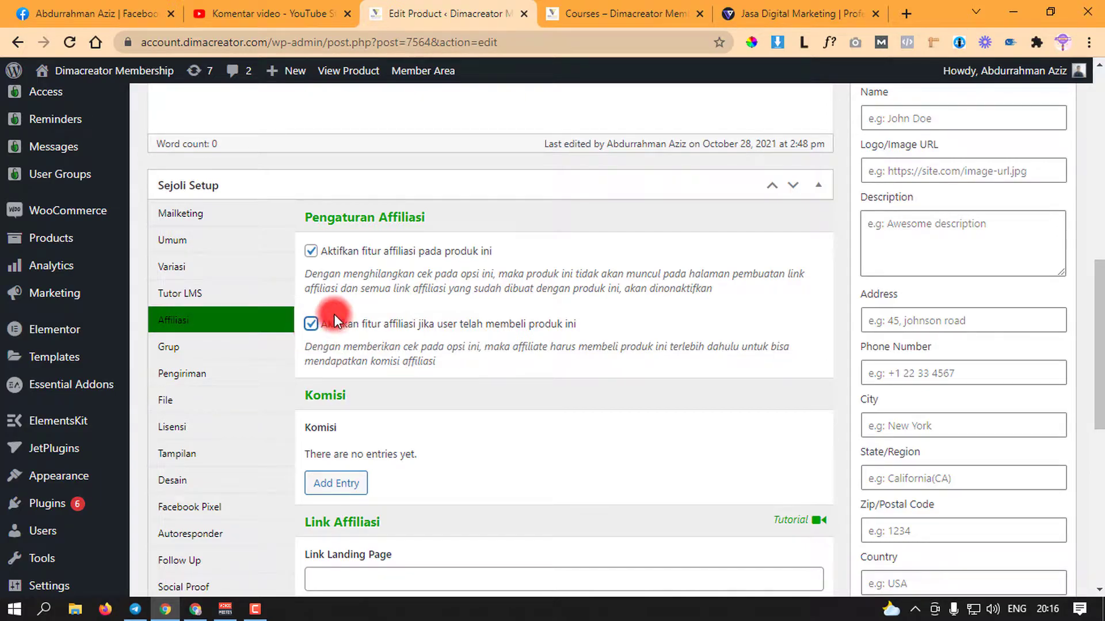
{"action": "scroll", "coordinate": [340, 325], "scroll_direction": "down", "scroll_amount": 1}
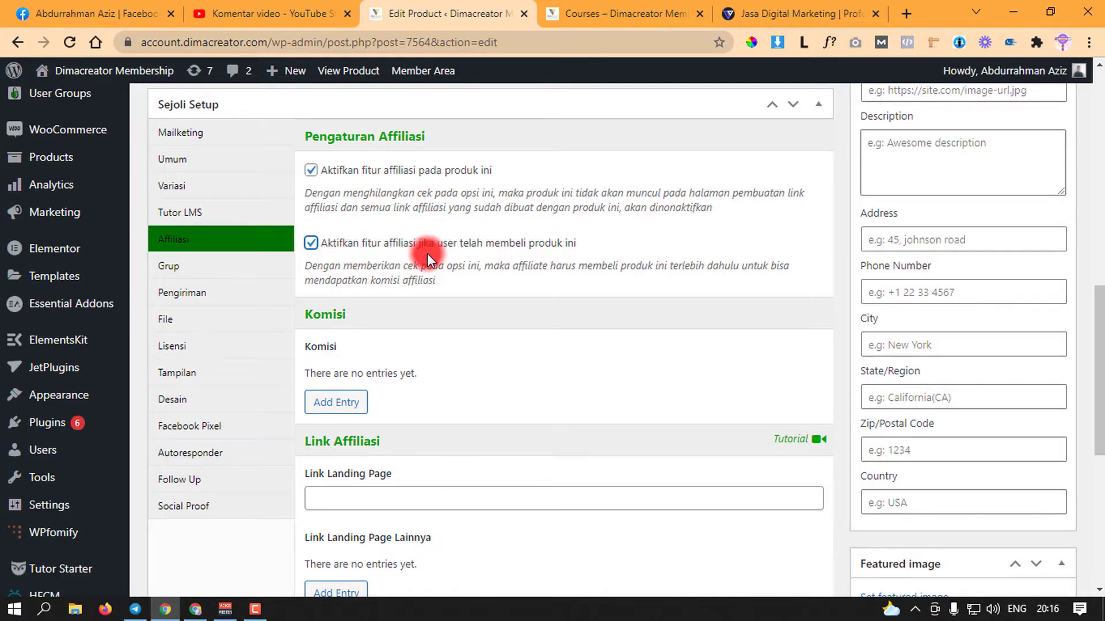
{"action": "scroll", "coordinate": [427, 253], "scroll_direction": "up", "scroll_amount": 4}
{"action": "scroll", "coordinate": [427, 253], "scroll_direction": "up", "scroll_amount": 3}
{"action": "scroll", "coordinate": [427, 253], "scroll_direction": "down", "scroll_amount": 7}
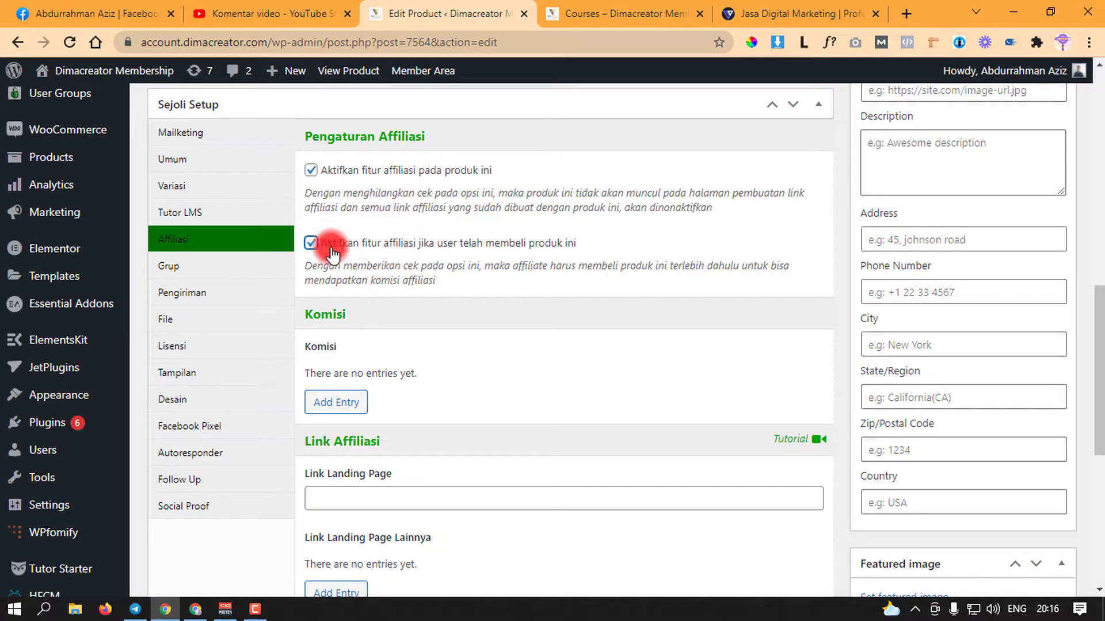
Step: Open the Member Area in a new browser tab and save the product with its changed affiliate setting
{"action": "right_click", "coordinate": [415, 72]}
{"action": "left_click", "coordinate": [438, 82]}
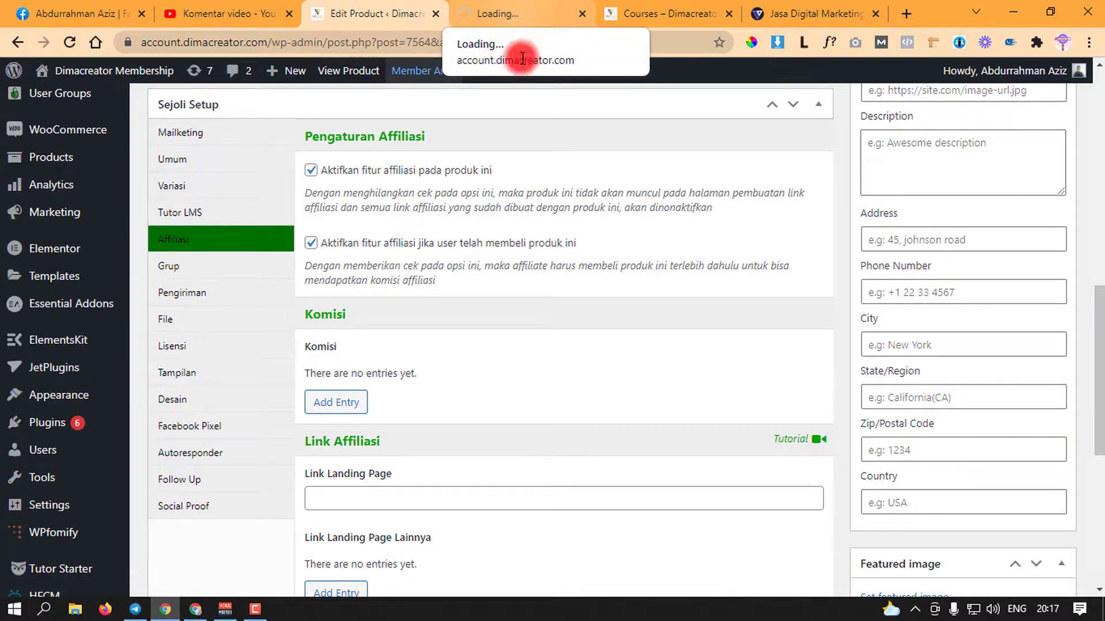
{"action": "scroll", "coordinate": [645, 247], "scroll_direction": "up", "scroll_amount": 8}
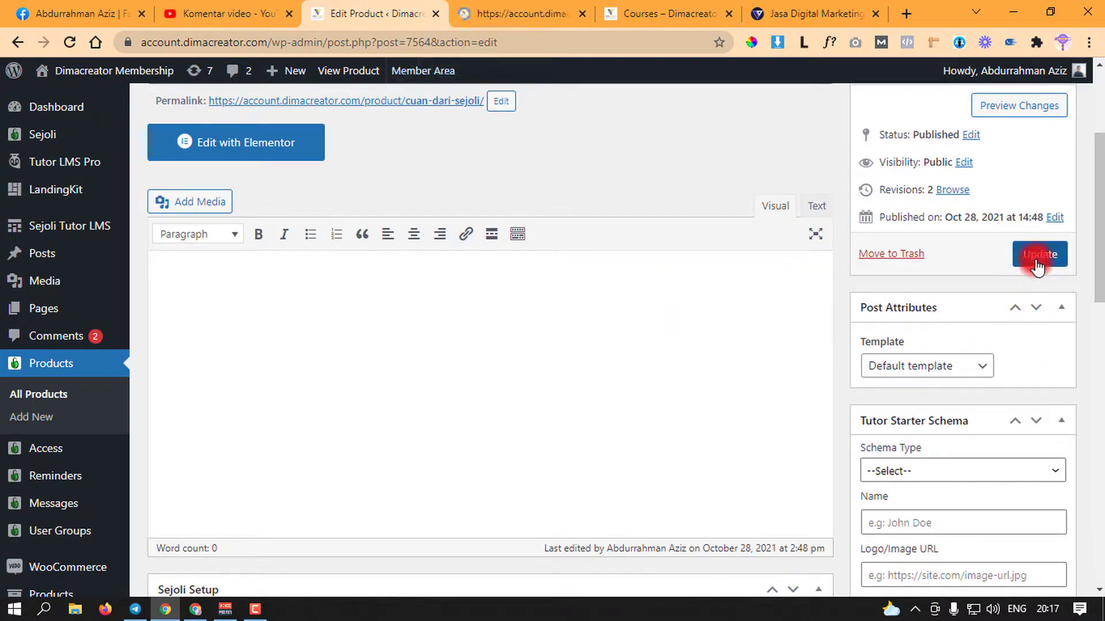
{"action": "left_click", "coordinate": [1035, 265]}
{"action": "scroll", "coordinate": [677, 295], "scroll_direction": "down", "scroll_amount": 7}
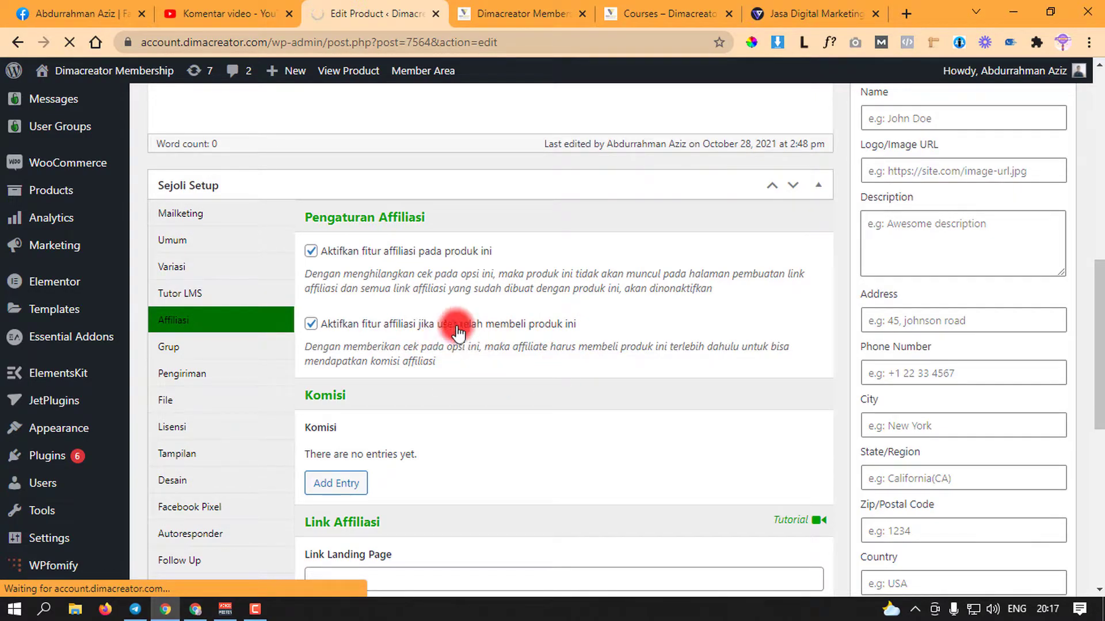
Step: On the Member Area's Affiliasi Link page, select the product "Cuan dari Sejoli #7564"
{"action": "left_click", "coordinate": [509, 13]}
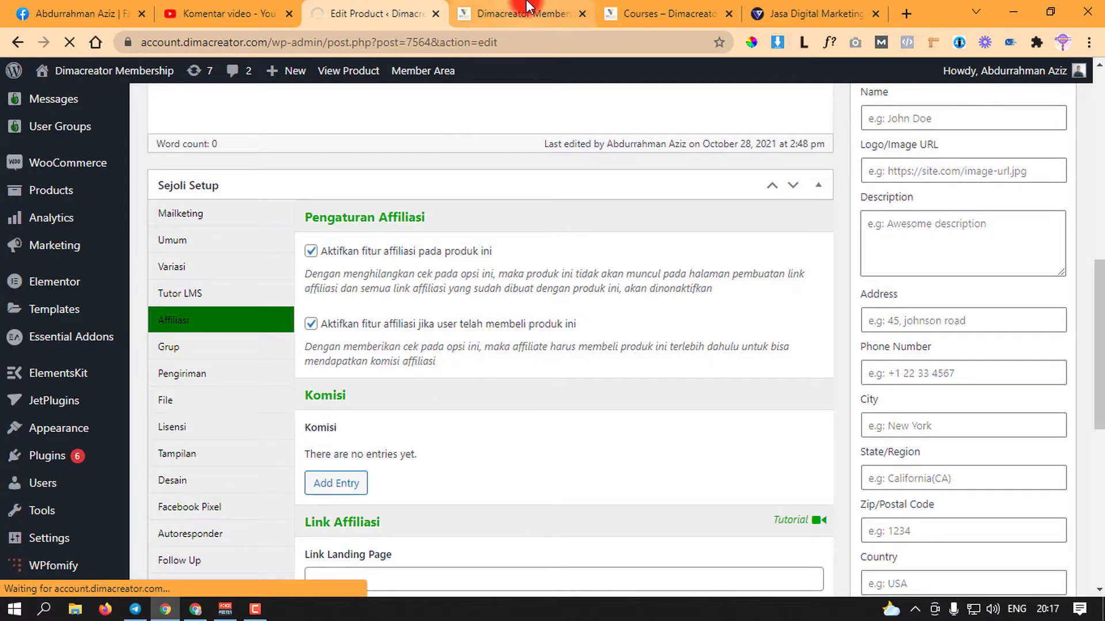
{"action": "left_click", "coordinate": [60, 264]}
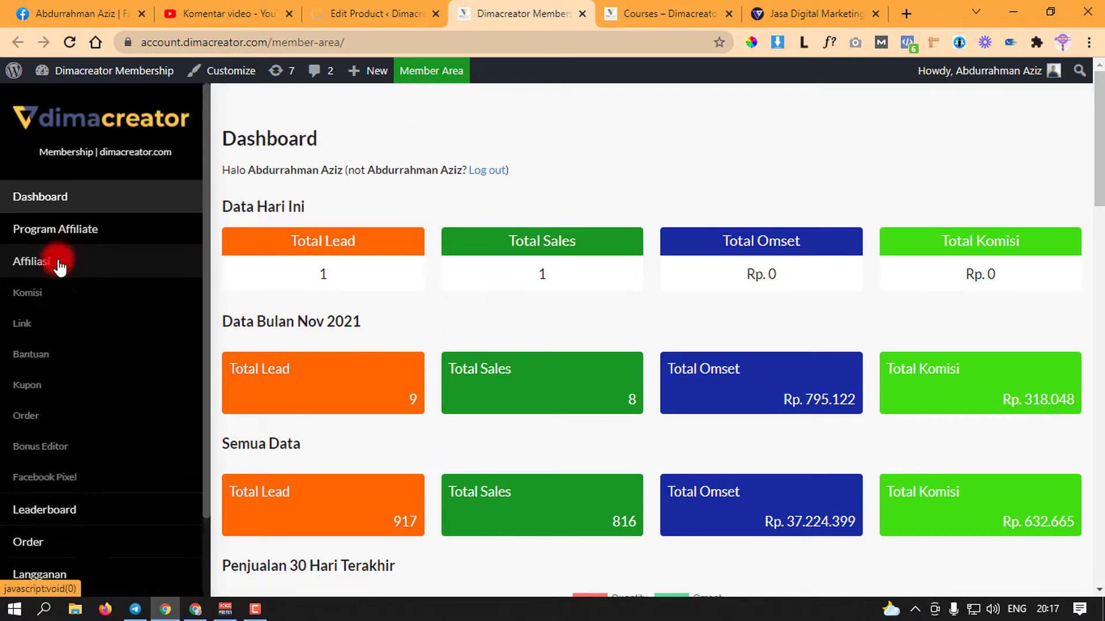
{"action": "left_click", "coordinate": [23, 334]}
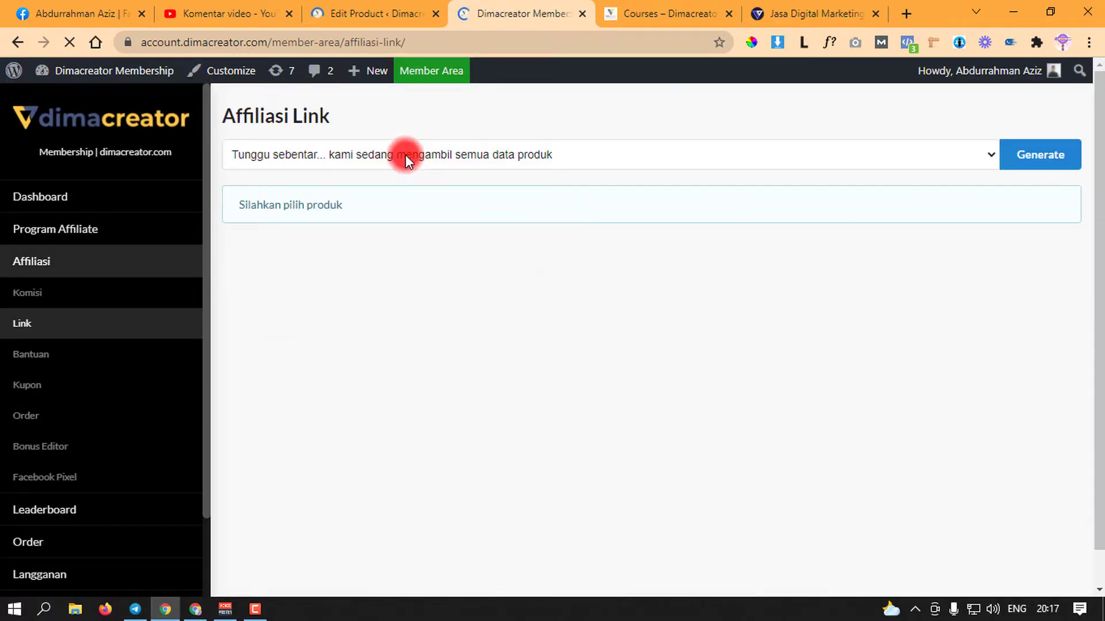
{"action": "left_click", "coordinate": [406, 156]}
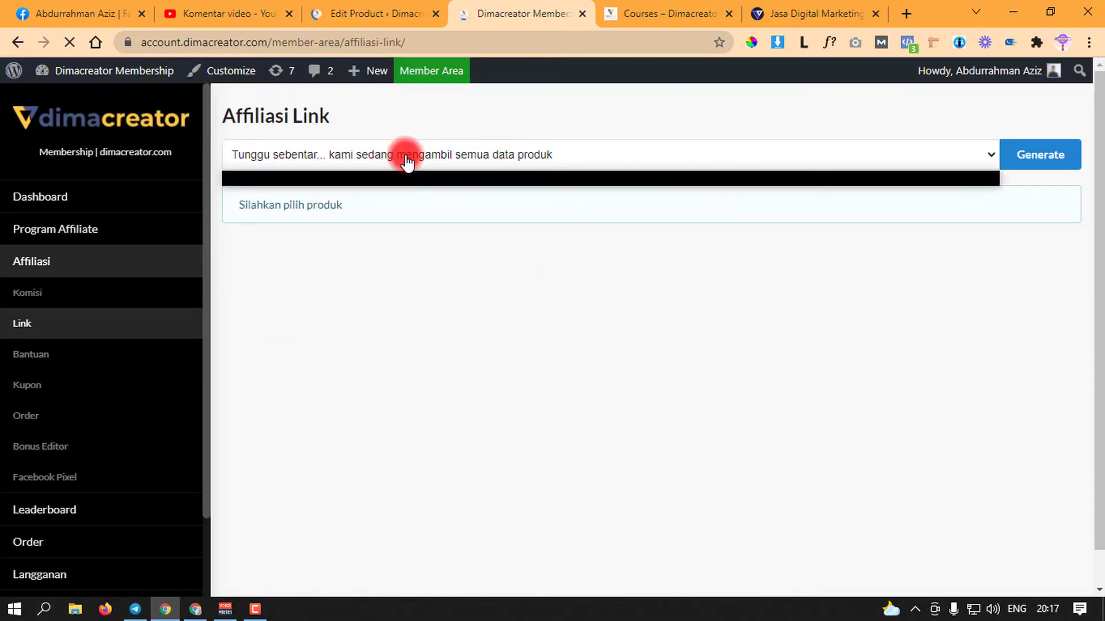
{"action": "left_click", "coordinate": [420, 147]}
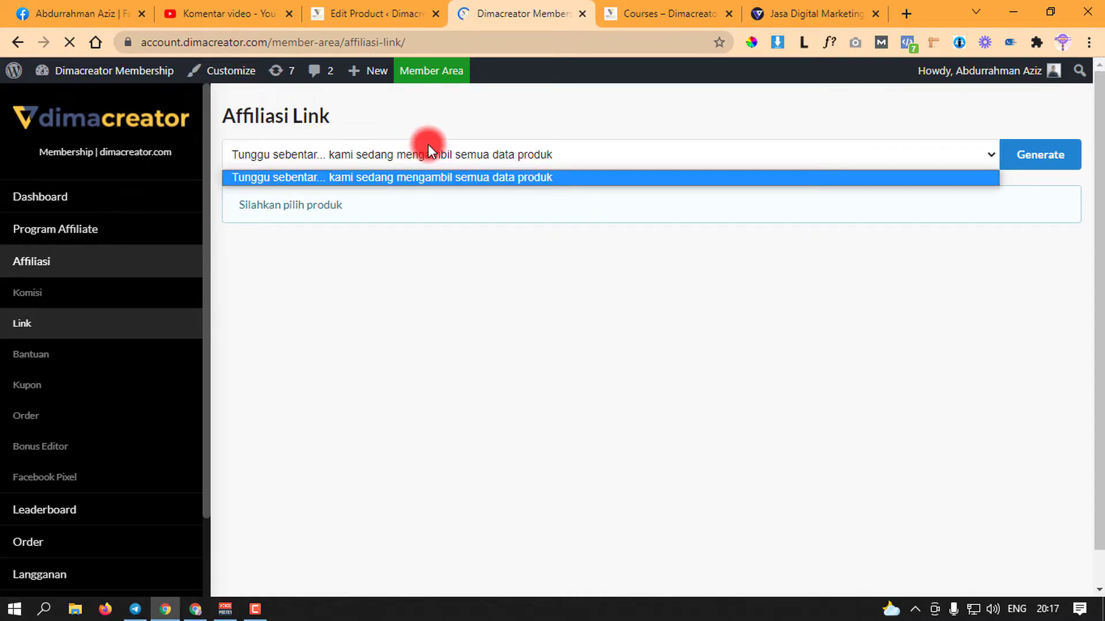
{"action": "left_click", "coordinate": [291, 176]}
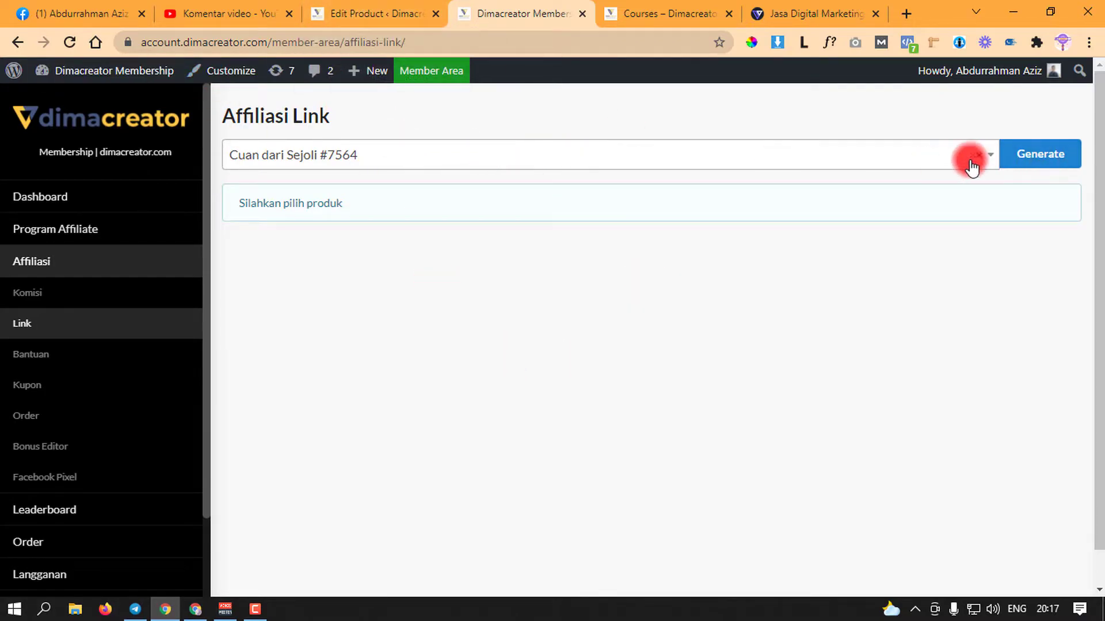
Step: Return to the saved product's edit page and check the purchase-only option in its Affiliasi settings
{"action": "left_click", "coordinate": [368, 13]}
{"action": "scroll", "coordinate": [373, 378], "scroll_direction": "down", "scroll_amount": 10}
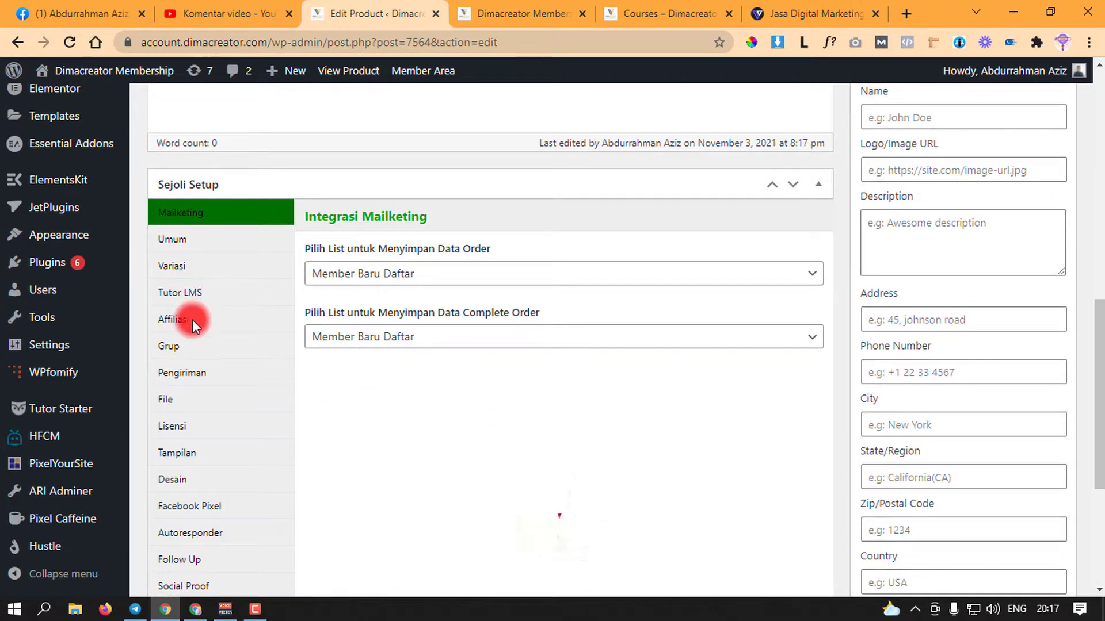
{"action": "left_click", "coordinate": [192, 321]}
{"action": "scroll", "coordinate": [460, 299], "scroll_direction": "up", "scroll_amount": 3}
{"action": "scroll", "coordinate": [428, 317], "scroll_direction": "down", "scroll_amount": 4}
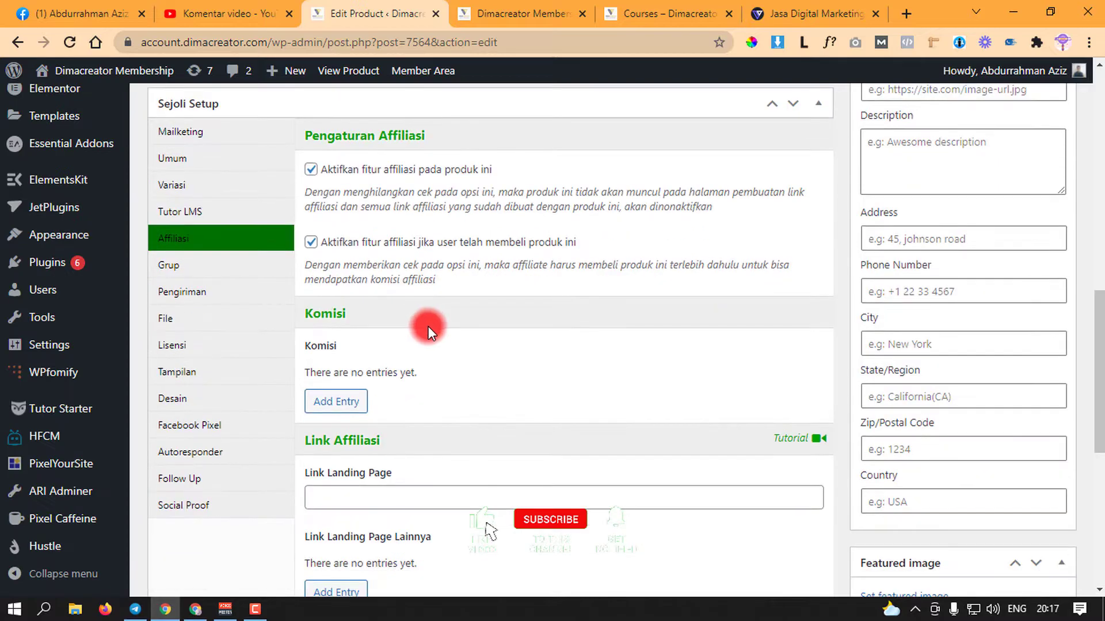
{"action": "left_click", "coordinate": [312, 244]}
{"action": "left_click", "coordinate": [640, 275]}
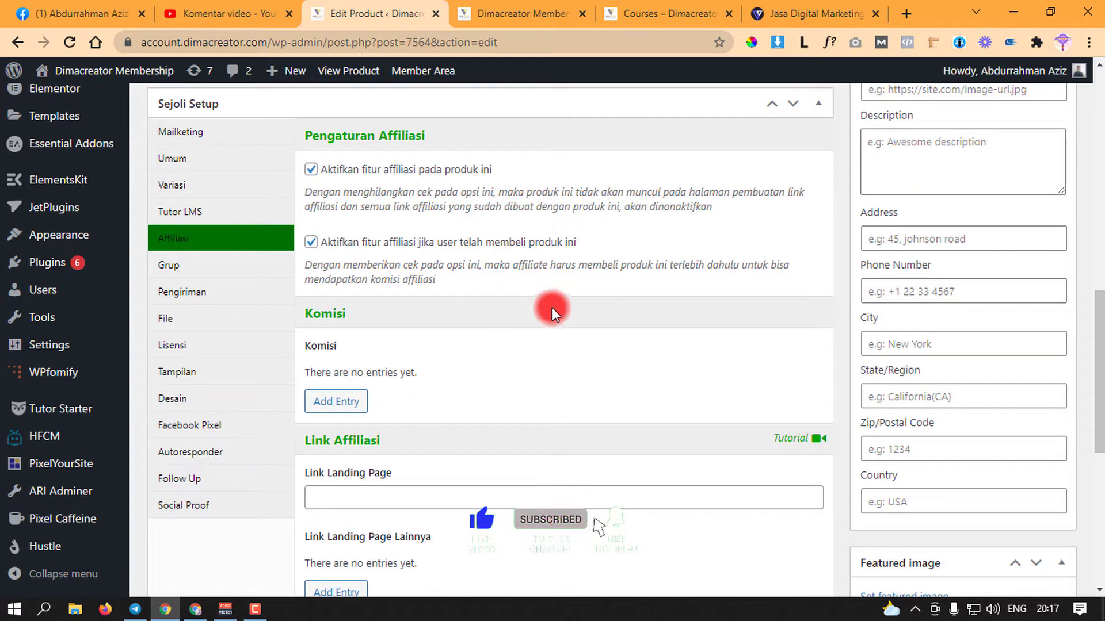
Step: Check the product choices on the Affiliasi Link page and return to the product's affiliate settings
{"action": "key", "text": "ctrl+Tab"}
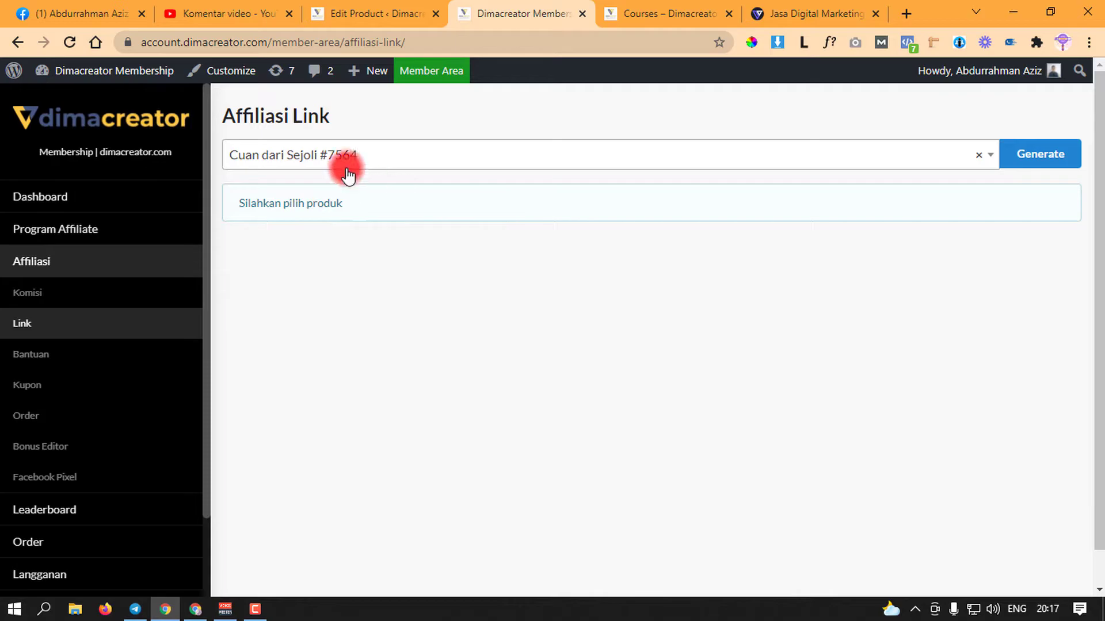
{"action": "left_click", "coordinate": [402, 153]}
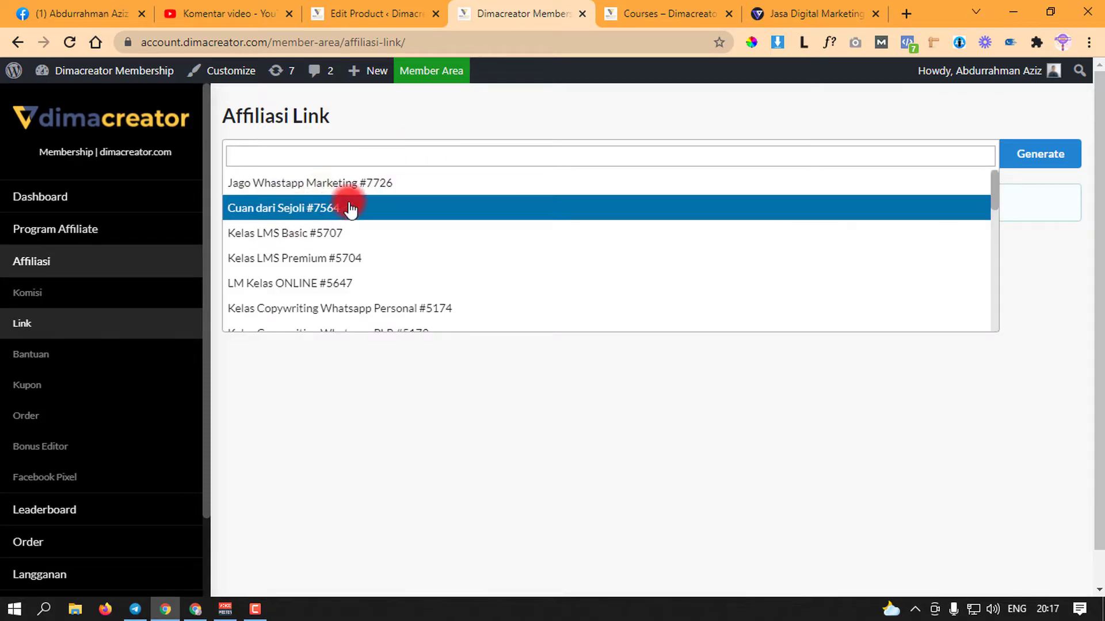
{"action": "left_click", "coordinate": [450, 405]}
{"action": "left_click", "coordinate": [375, 14]}
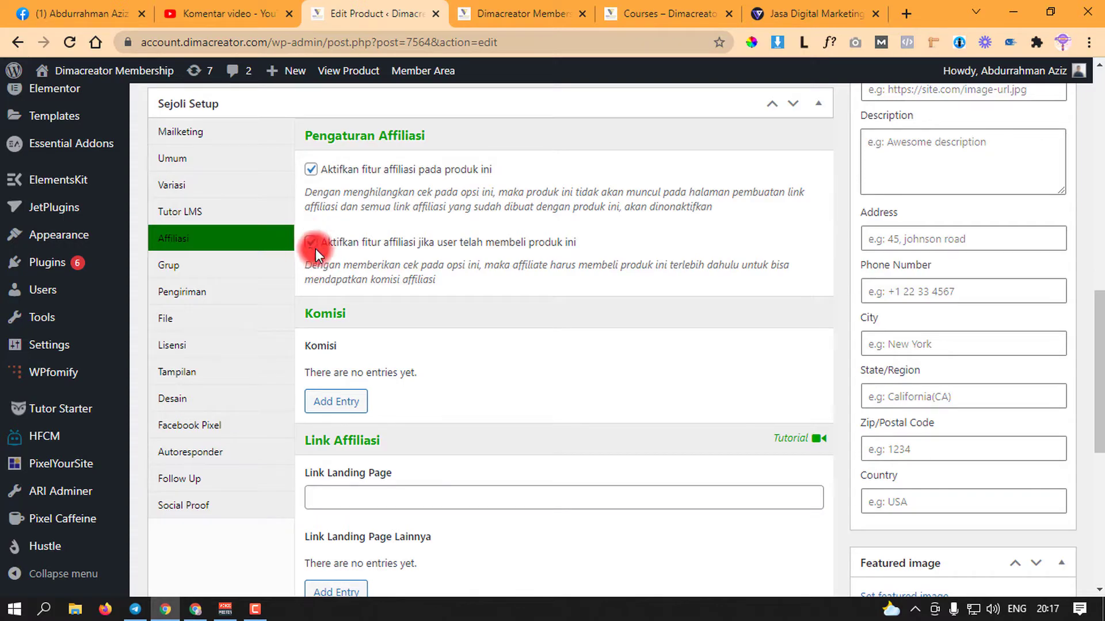
{"action": "scroll", "coordinate": [490, 223], "scroll_direction": "up", "scroll_amount": 1}
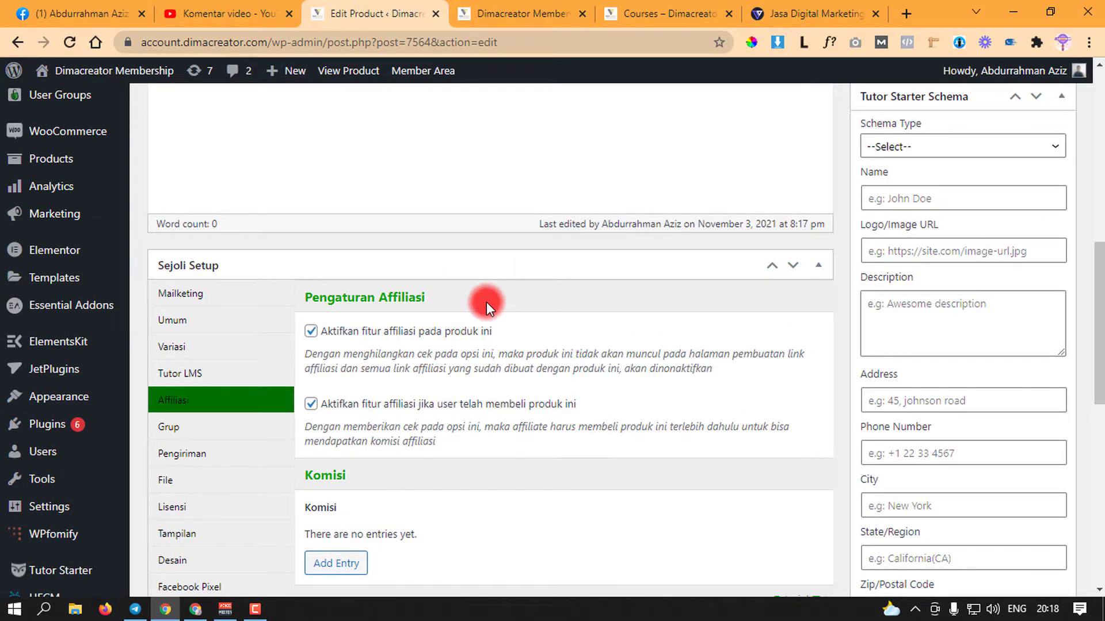
Step: Disable the option that limits affiliation to users who have bought this product, and save the product
{"action": "scroll", "coordinate": [486, 302], "scroll_direction": "down", "scroll_amount": 1}
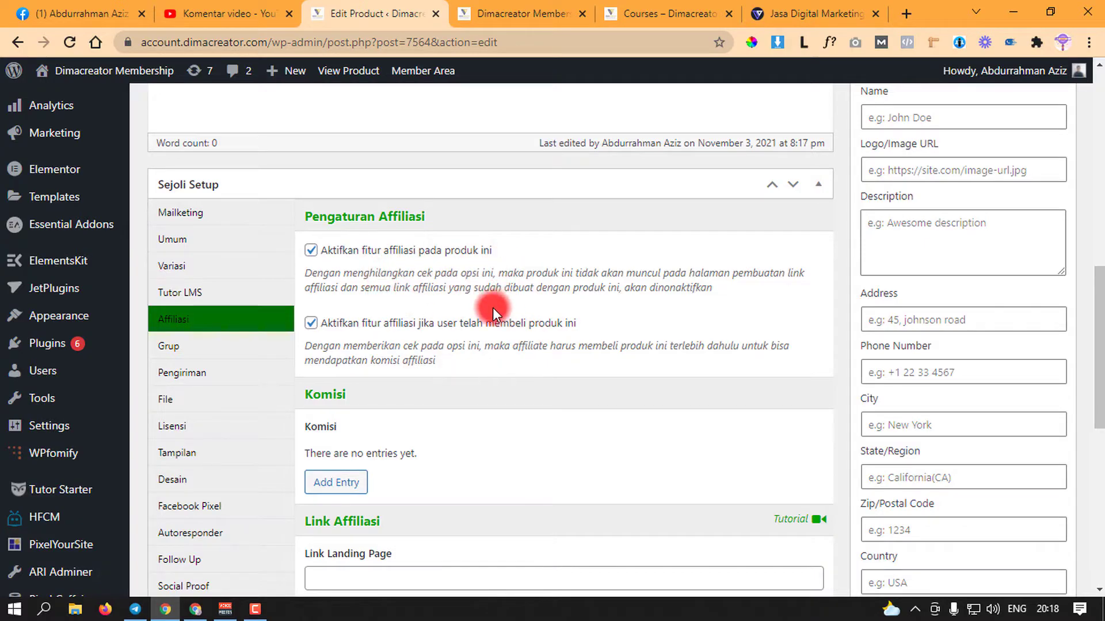
{"action": "left_click", "coordinate": [311, 322]}
{"action": "scroll", "coordinate": [575, 278], "scroll_direction": "up", "scroll_amount": 5}
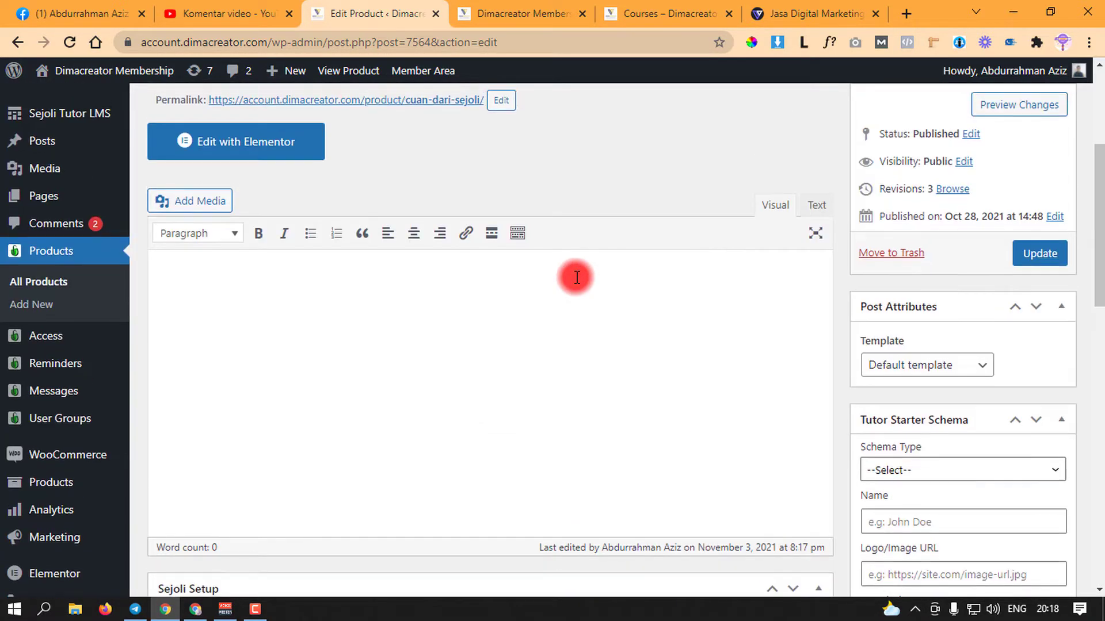
{"action": "left_click", "coordinate": [1021, 254]}
{"action": "scroll", "coordinate": [566, 321], "scroll_direction": "down", "scroll_amount": 4}
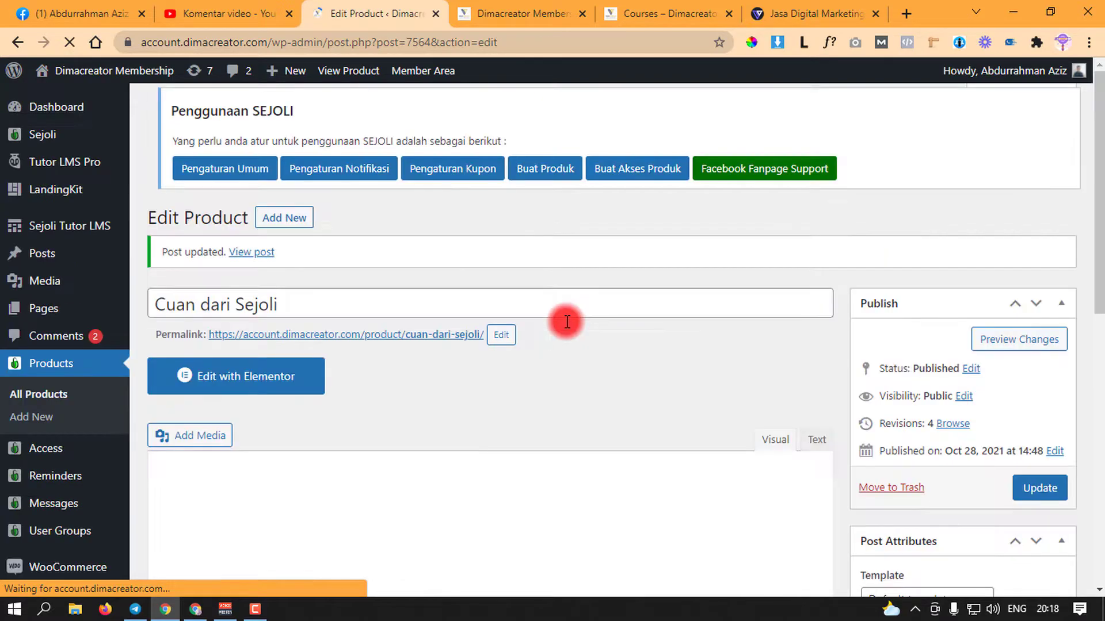
Step: Open the Sejoli membership sales page at dimacreator.com/sejoli in a new browser tab
{"action": "left_click", "coordinate": [906, 11]}
{"action": "type", "text": "dimacreator.com/wp-admin/"}
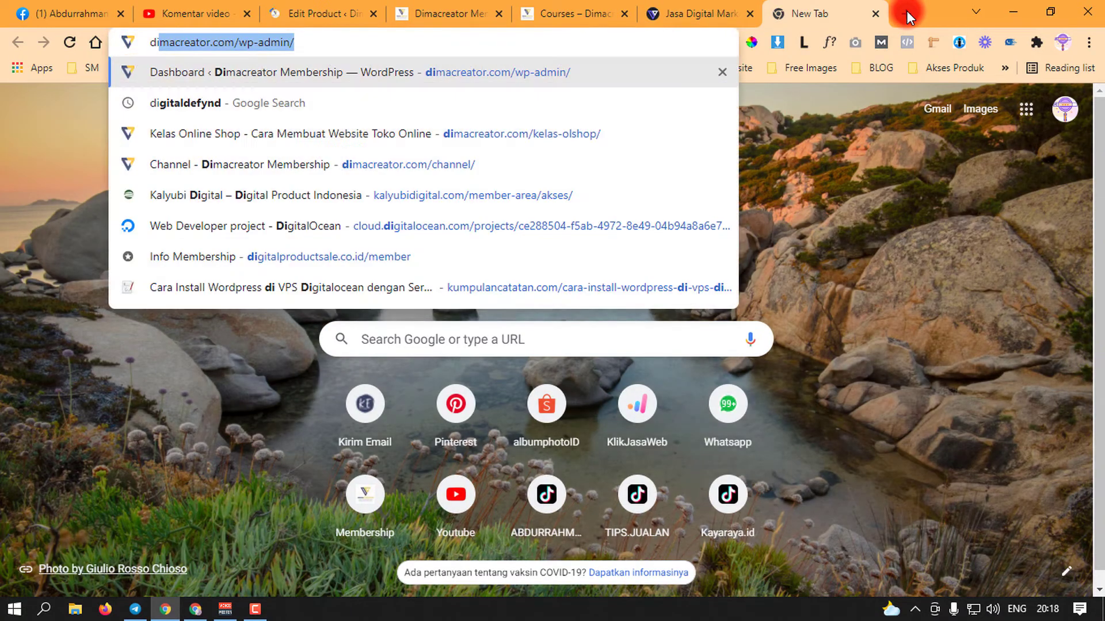
{"action": "left_click_drag", "start_coordinate": [305, 42], "coordinate": [240, 45]}
{"action": "type", "text": "sejoli"}
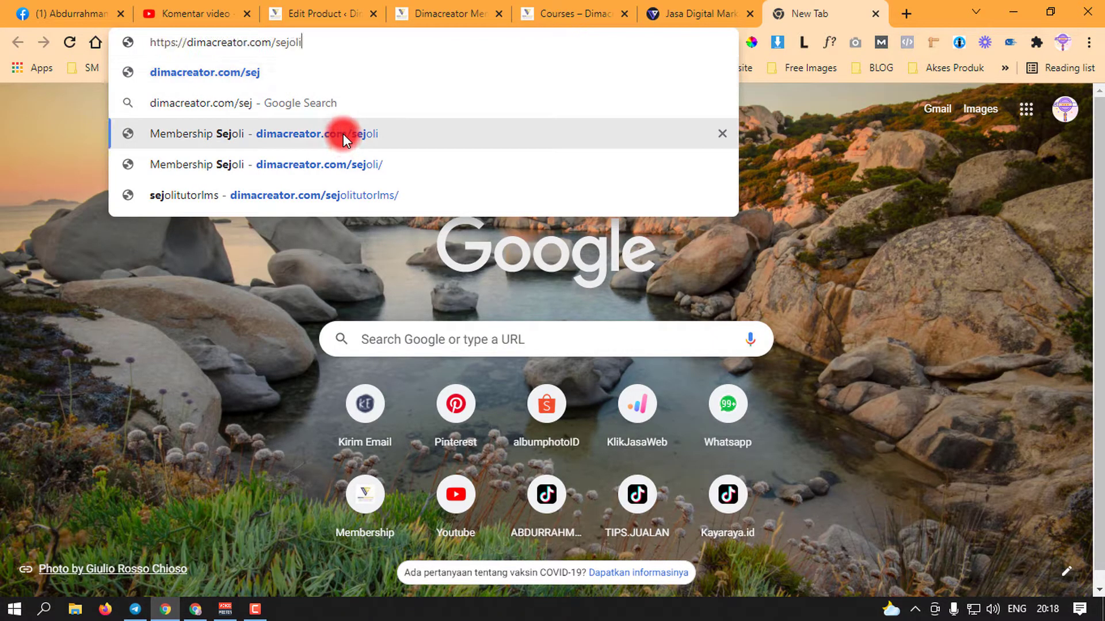
{"action": "left_click", "coordinate": [343, 134]}
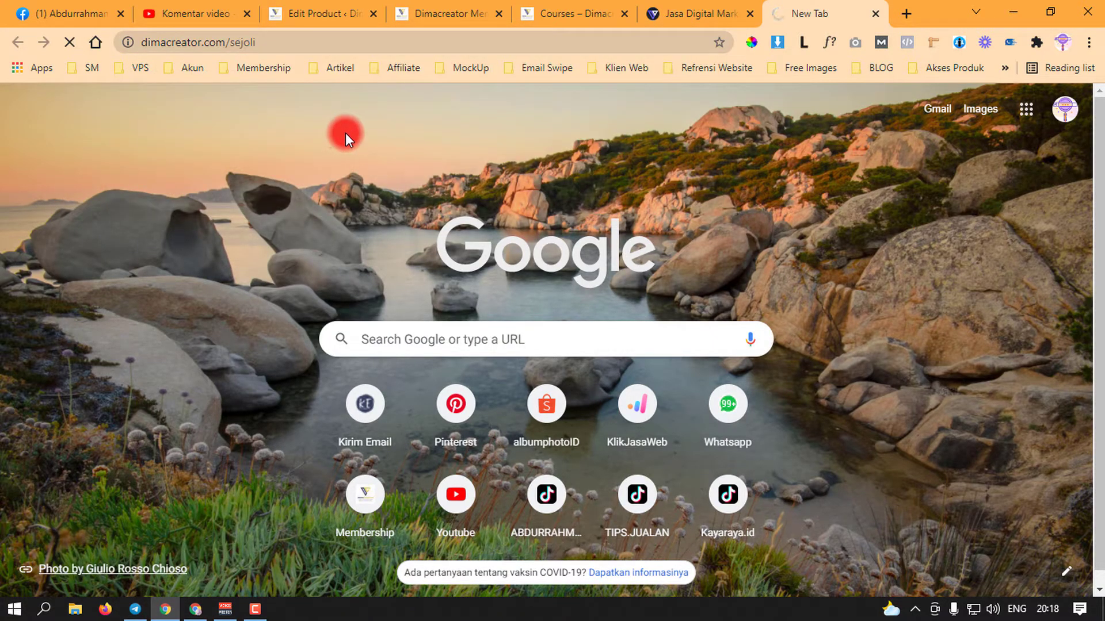
{"action": "left_click", "coordinate": [271, 42]}
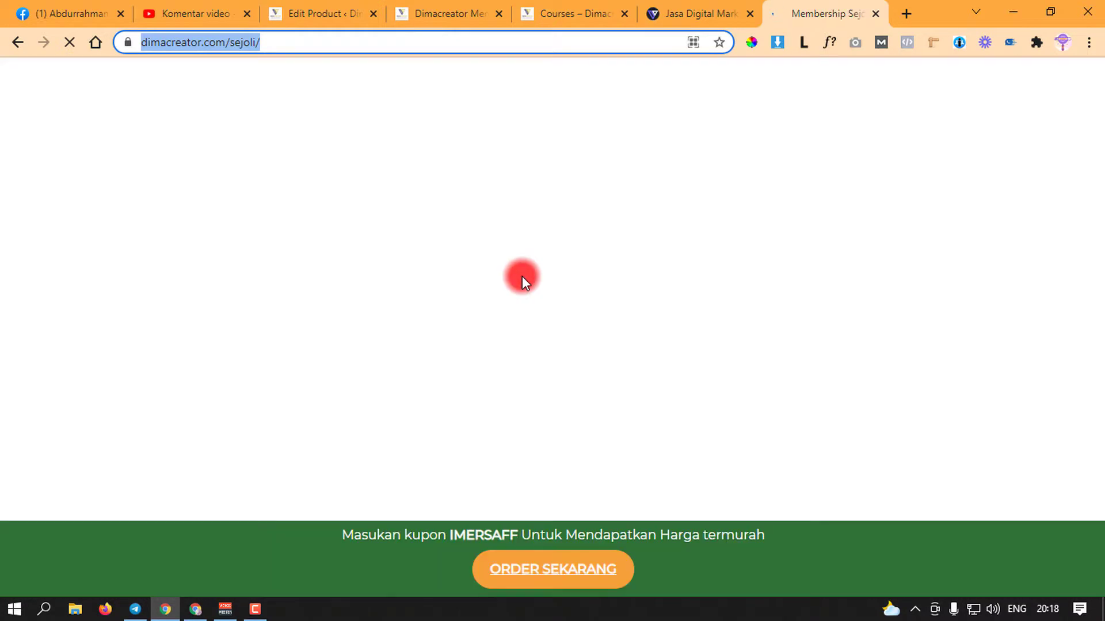
{"action": "triple_click", "coordinate": [482, 525]}
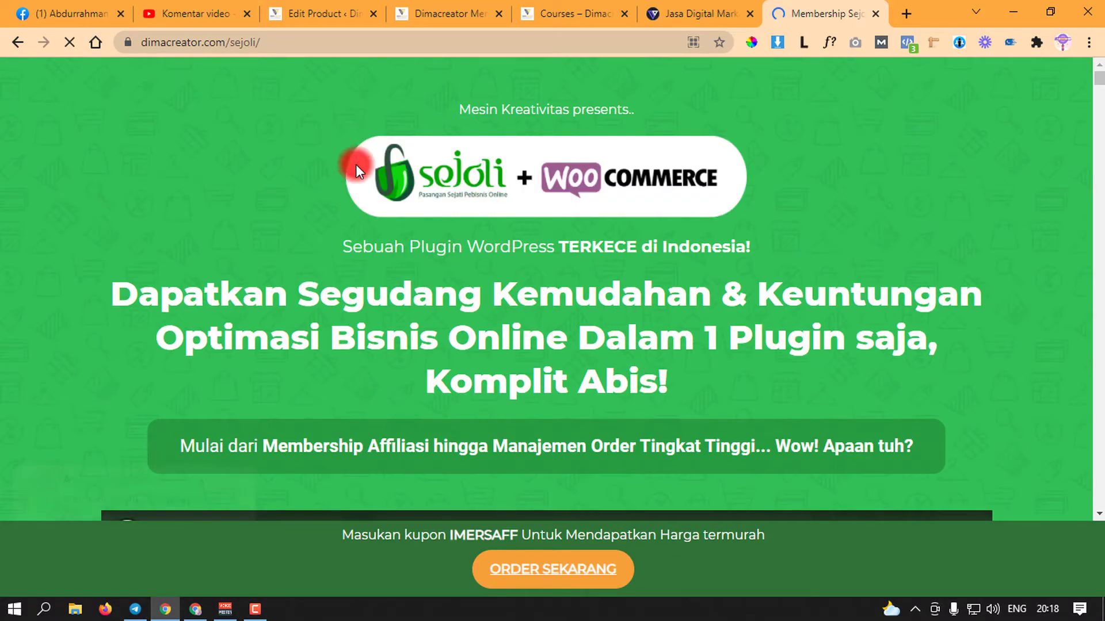
Step: Open the "CUAN dari Sejoli" course from the Courses page and examine its lesson topics, requirements and included material
{"action": "left_click", "coordinate": [574, 8]}
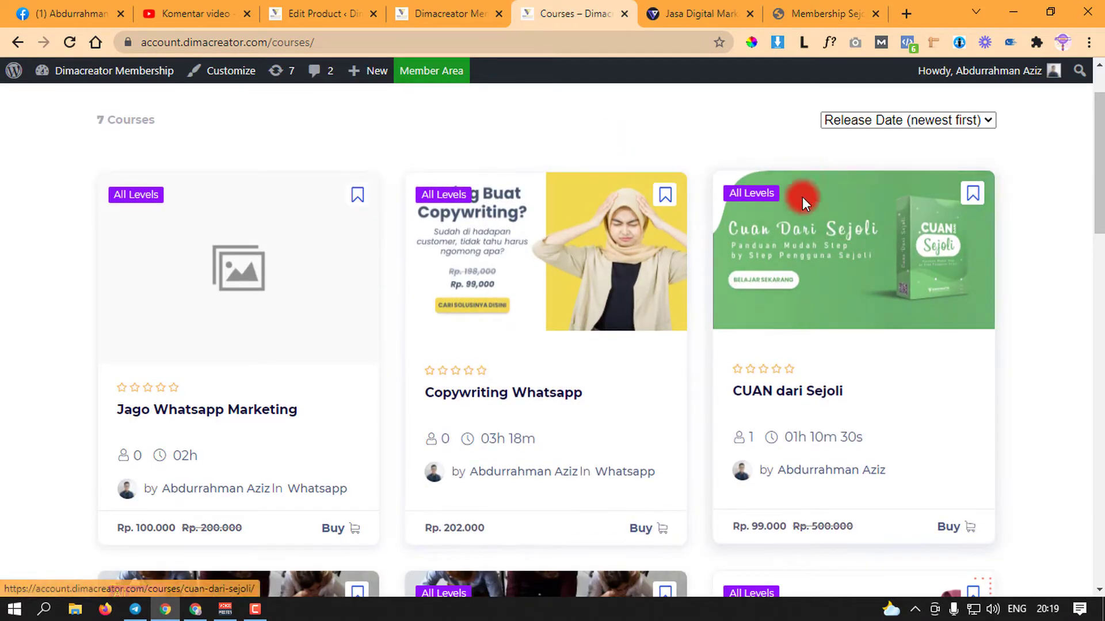
{"action": "left_click", "coordinate": [868, 253]}
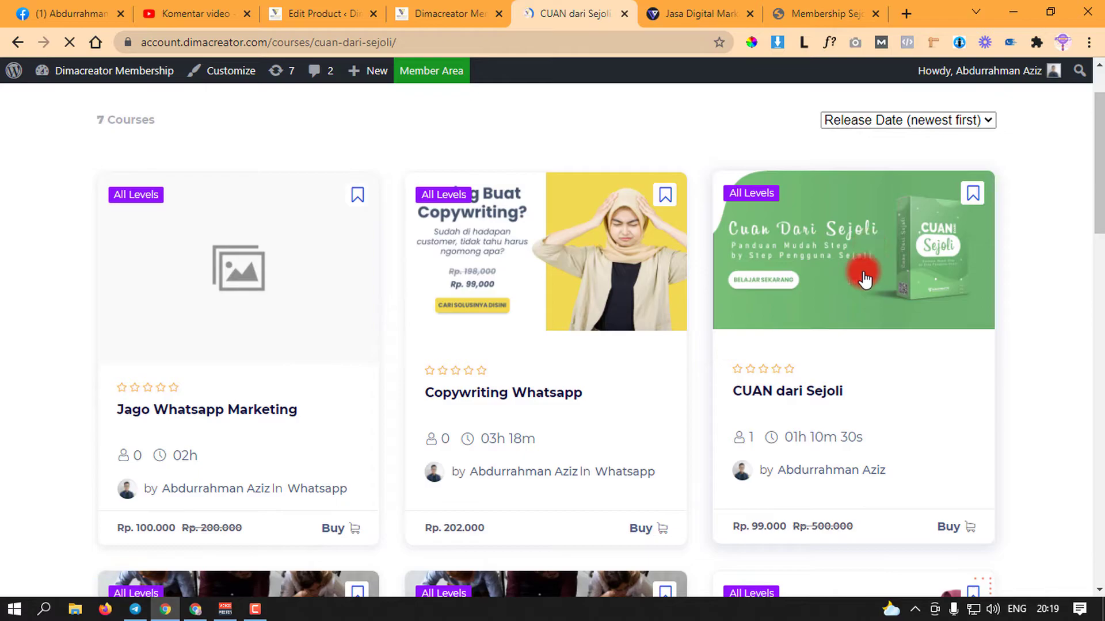
{"action": "scroll", "coordinate": [219, 369], "scroll_direction": "down", "scroll_amount": 10}
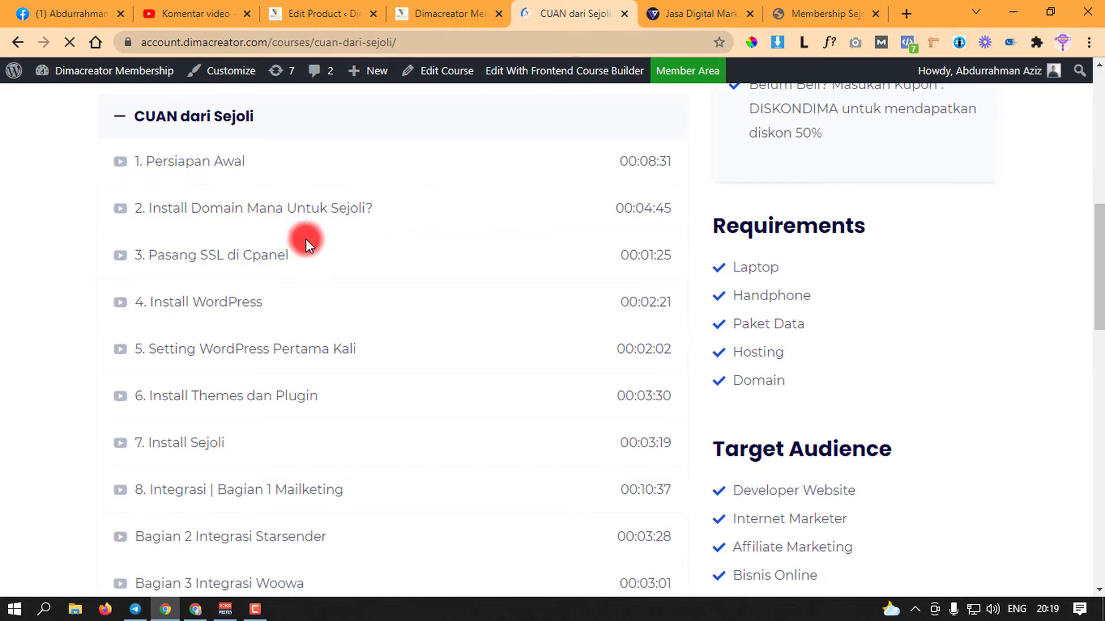
{"action": "scroll", "coordinate": [345, 260], "scroll_direction": "down", "scroll_amount": 3}
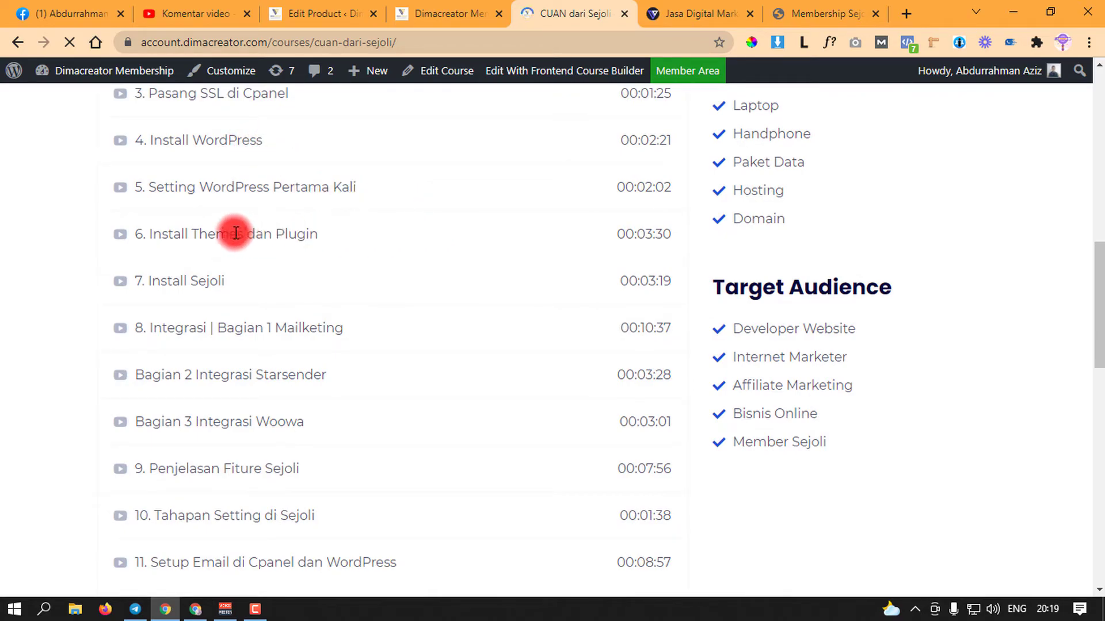
{"action": "scroll", "coordinate": [217, 296], "scroll_direction": "down", "scroll_amount": 1}
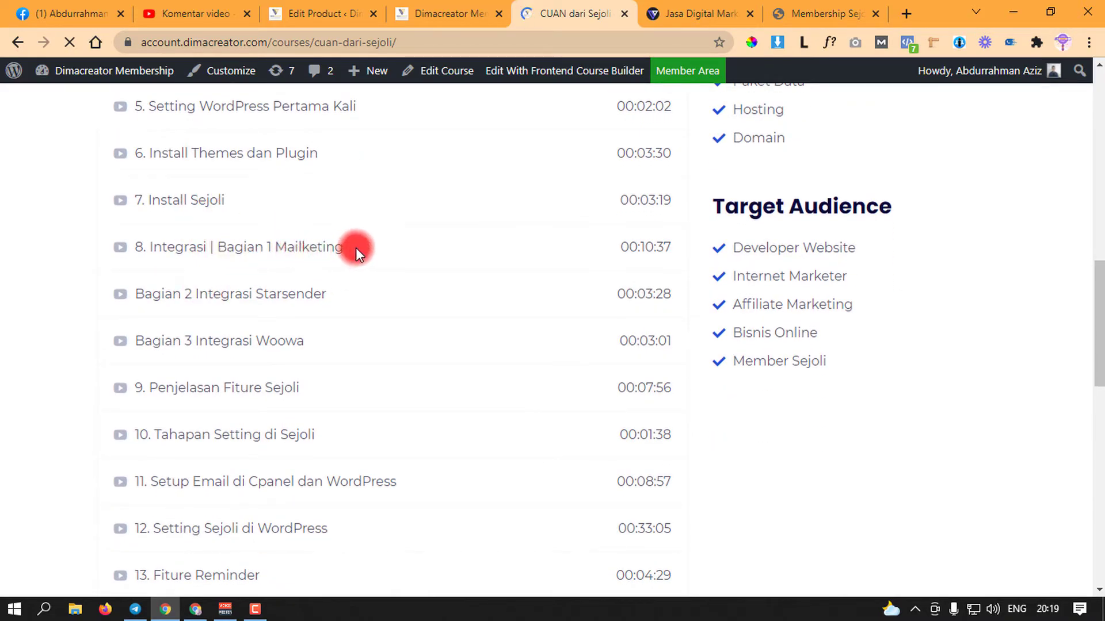
{"action": "scroll", "coordinate": [357, 249], "scroll_direction": "down", "scroll_amount": 1}
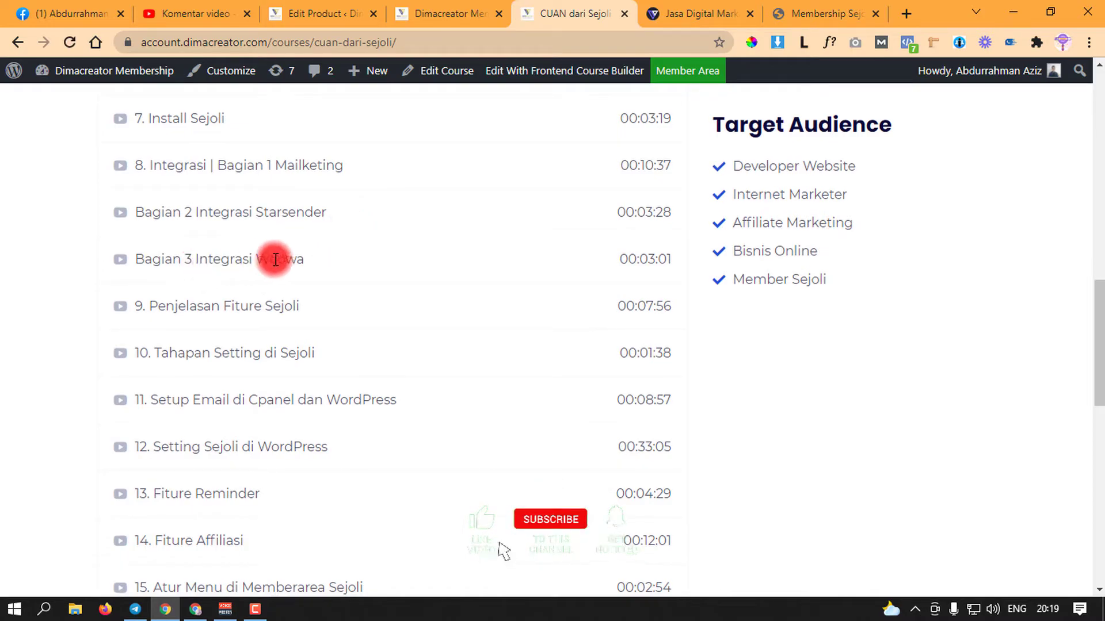
{"action": "scroll", "coordinate": [313, 264], "scroll_direction": "down", "scroll_amount": 1}
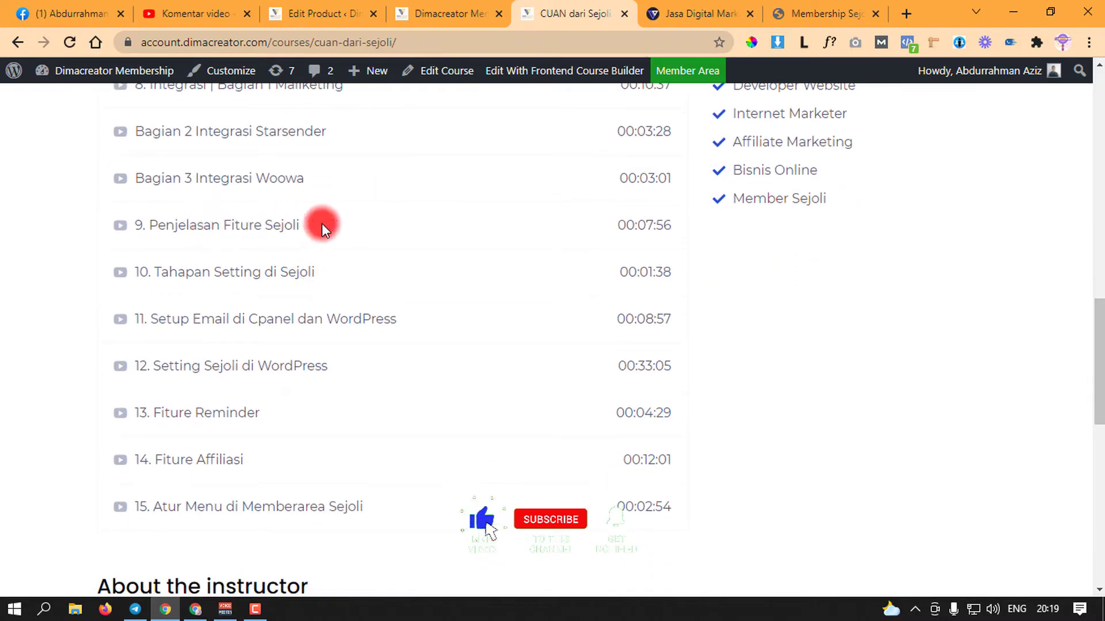
{"action": "scroll", "coordinate": [301, 278], "scroll_direction": "down", "scroll_amount": 1}
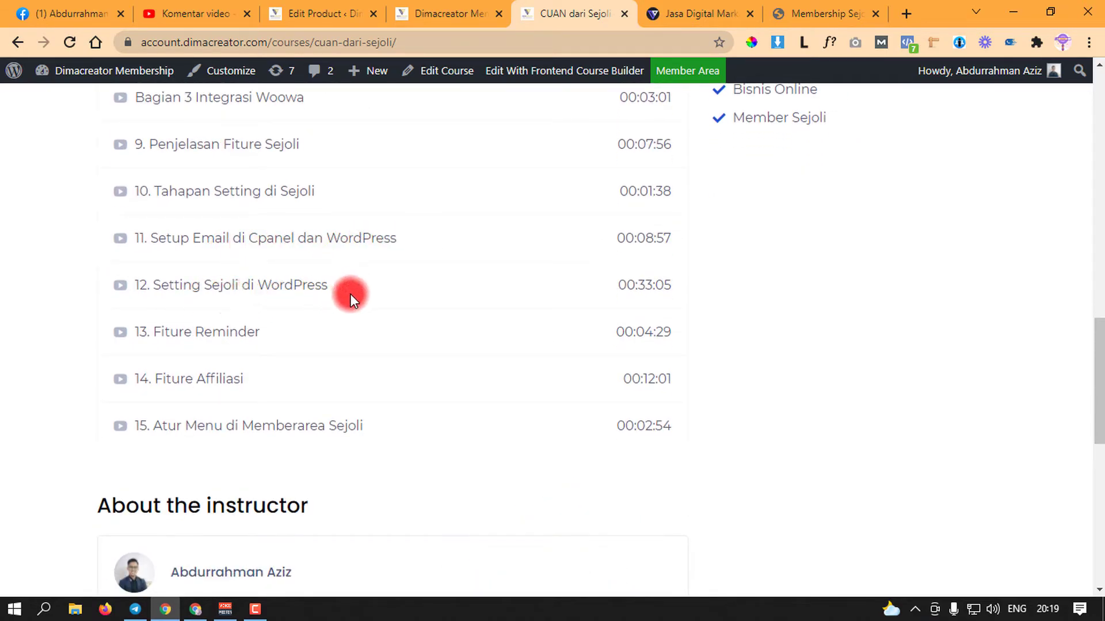
{"action": "scroll", "coordinate": [217, 333], "scroll_direction": "down", "scroll_amount": 1}
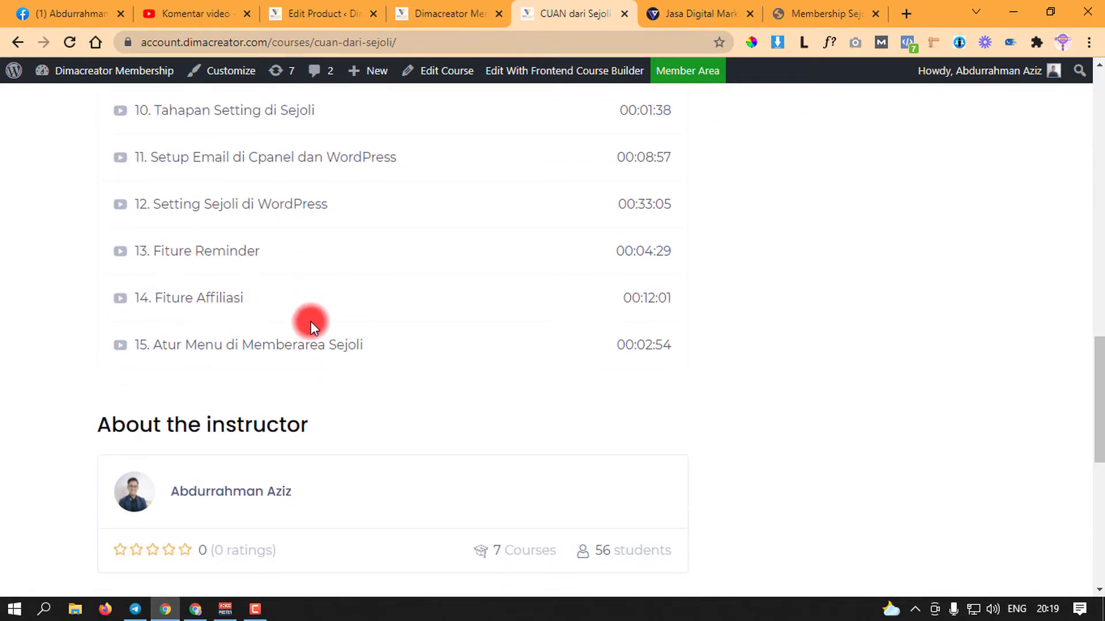
{"action": "scroll", "coordinate": [496, 320], "scroll_direction": "down", "scroll_amount": 3}
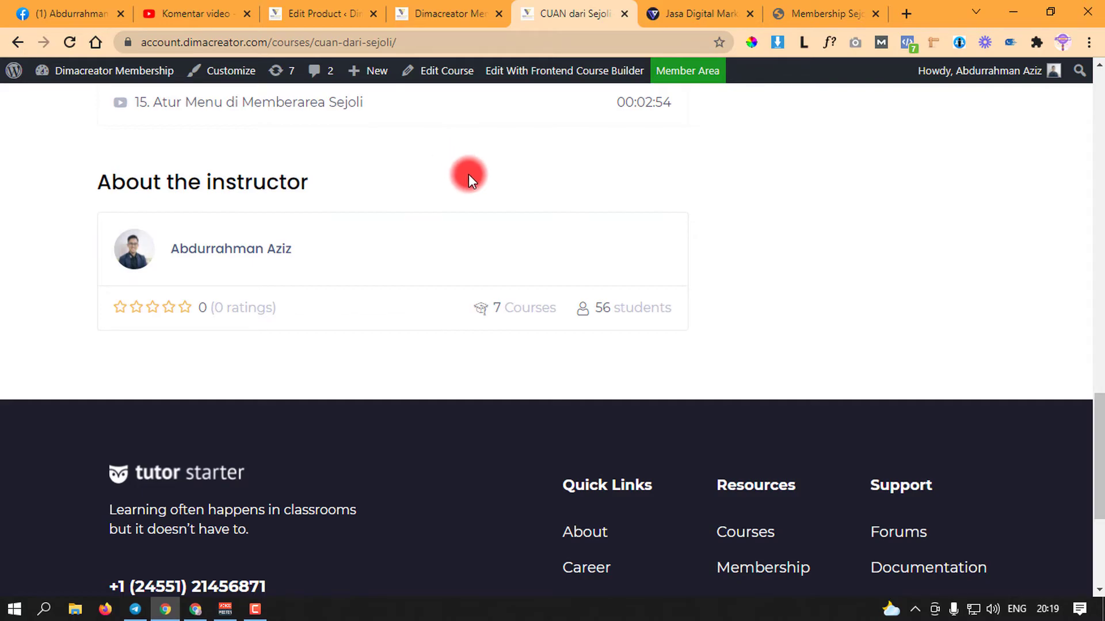
{"action": "scroll", "coordinate": [437, 197], "scroll_direction": "up", "scroll_amount": 5}
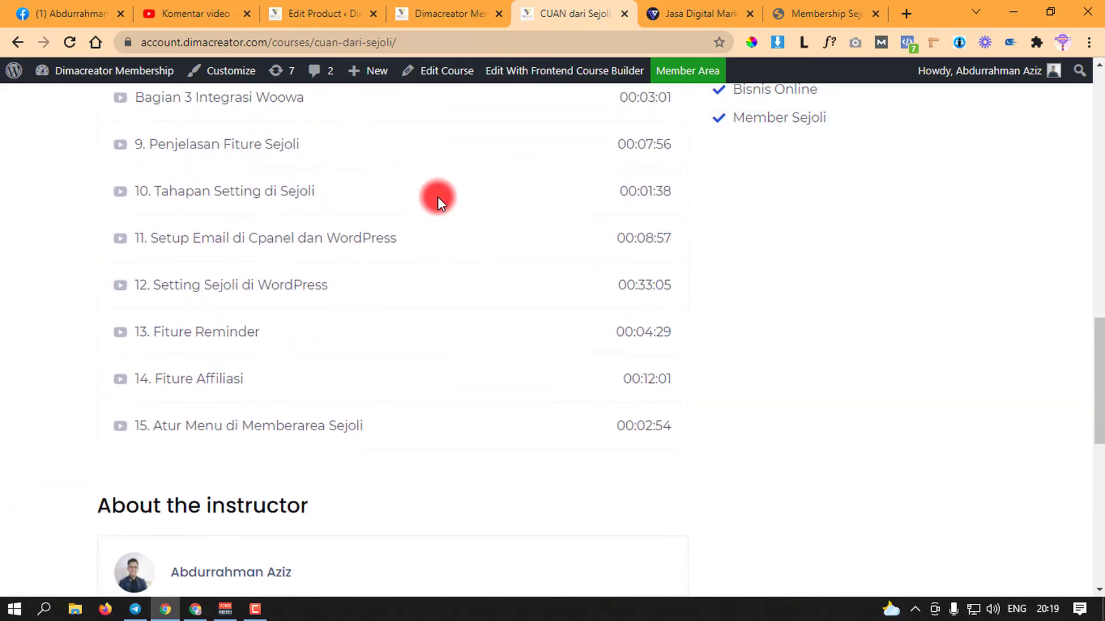
{"action": "scroll", "coordinate": [438, 197], "scroll_direction": "up", "scroll_amount": 8}
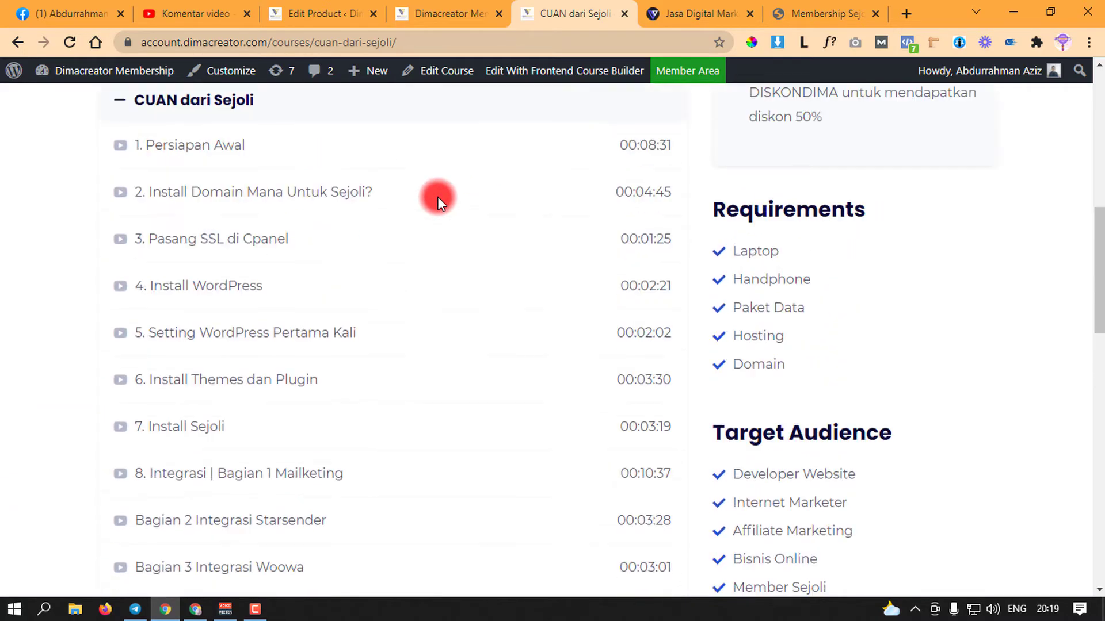
{"action": "scroll", "coordinate": [464, 264], "scroll_direction": "up", "scroll_amount": 3}
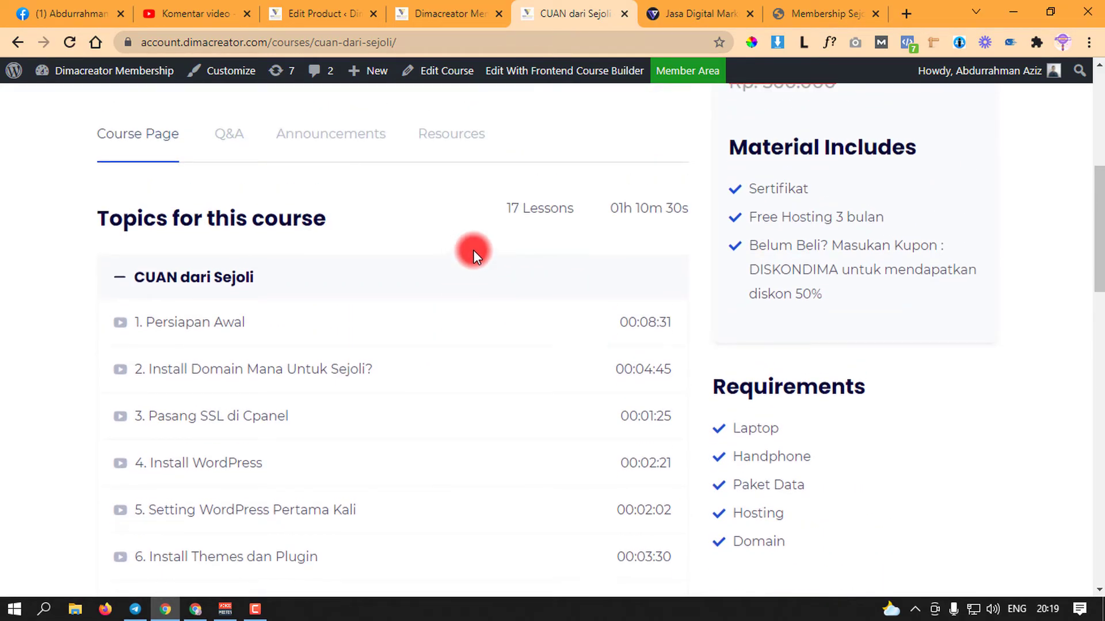
{"action": "scroll", "coordinate": [473, 250], "scroll_direction": "down", "scroll_amount": 5}
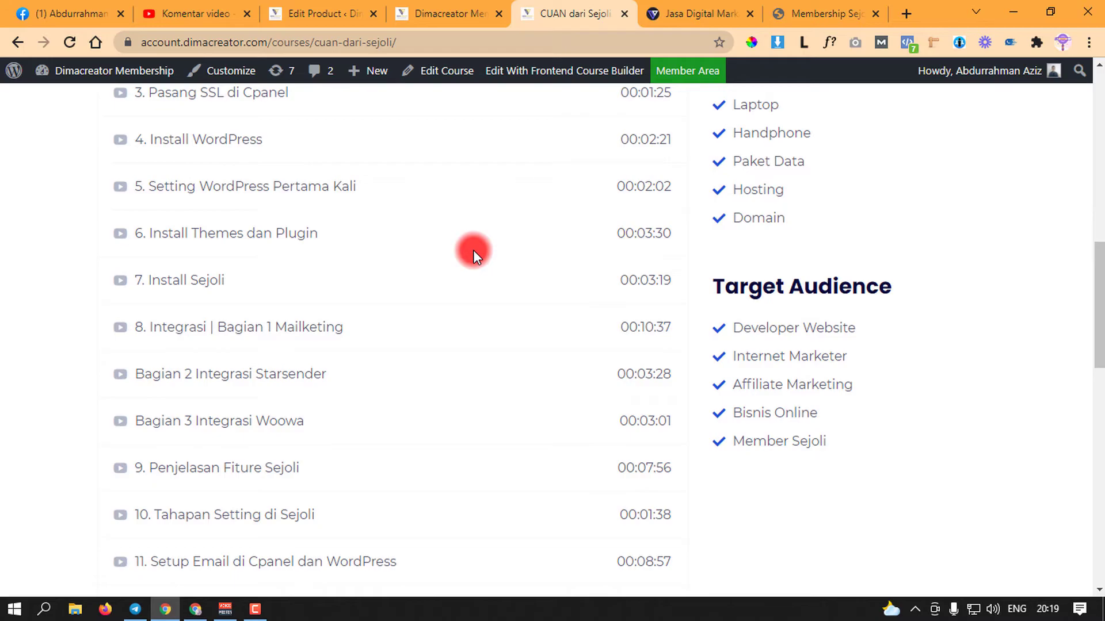
{"action": "scroll", "coordinate": [473, 250], "scroll_direction": "up", "scroll_amount": 5}
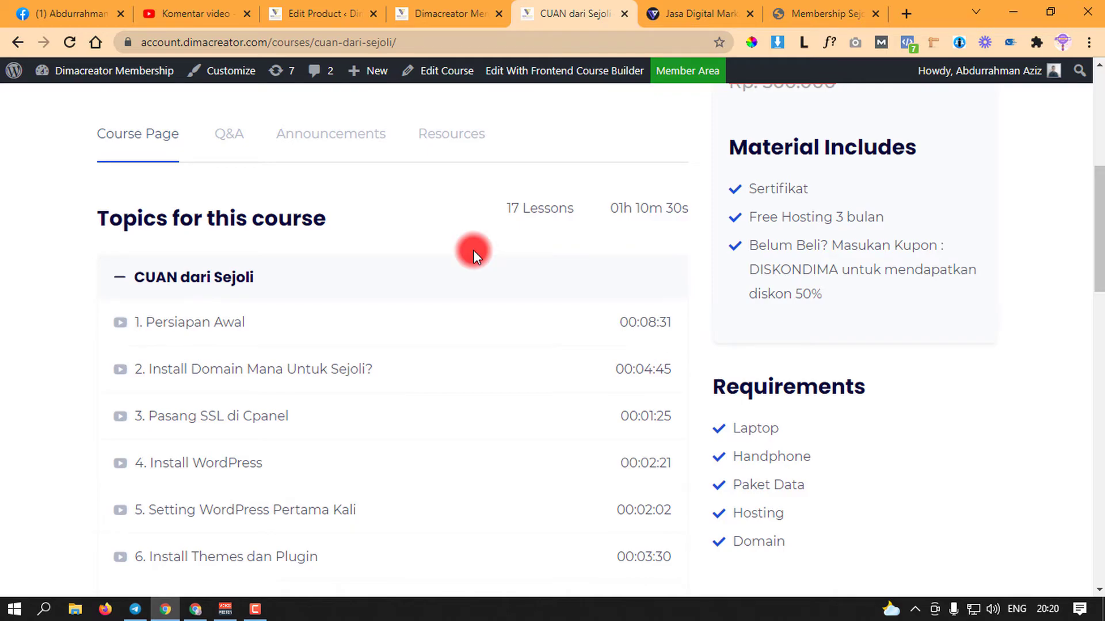
{"action": "scroll", "coordinate": [472, 250], "scroll_direction": "up", "scroll_amount": 1}
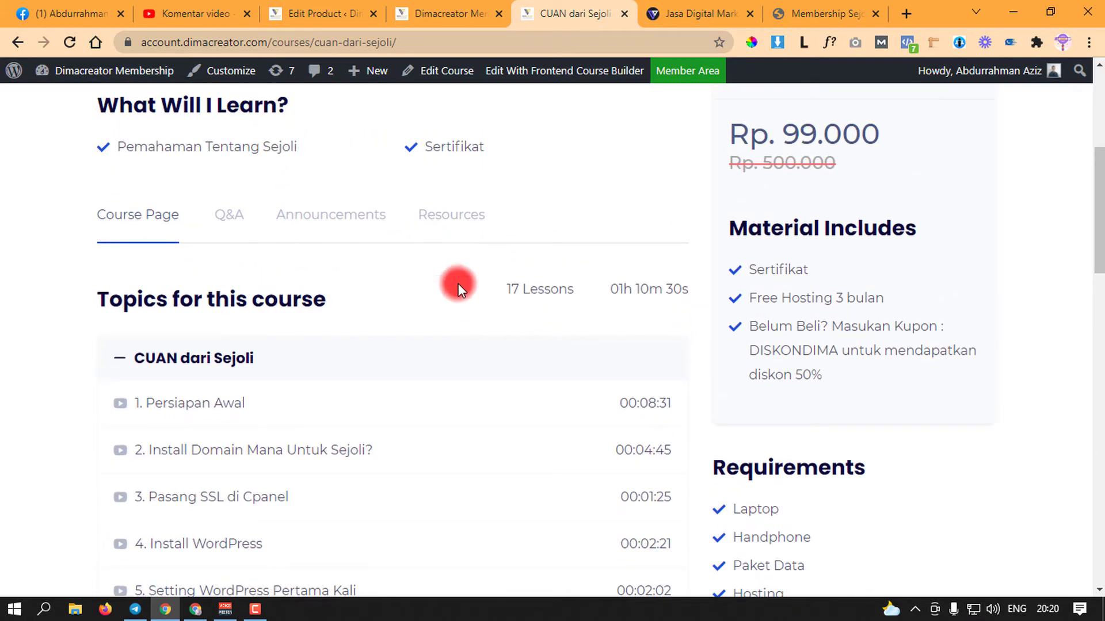
Step: Return to the Sejoli membership sales page and check its address and coupon offer
{"action": "key", "text": "ctrl+9"}
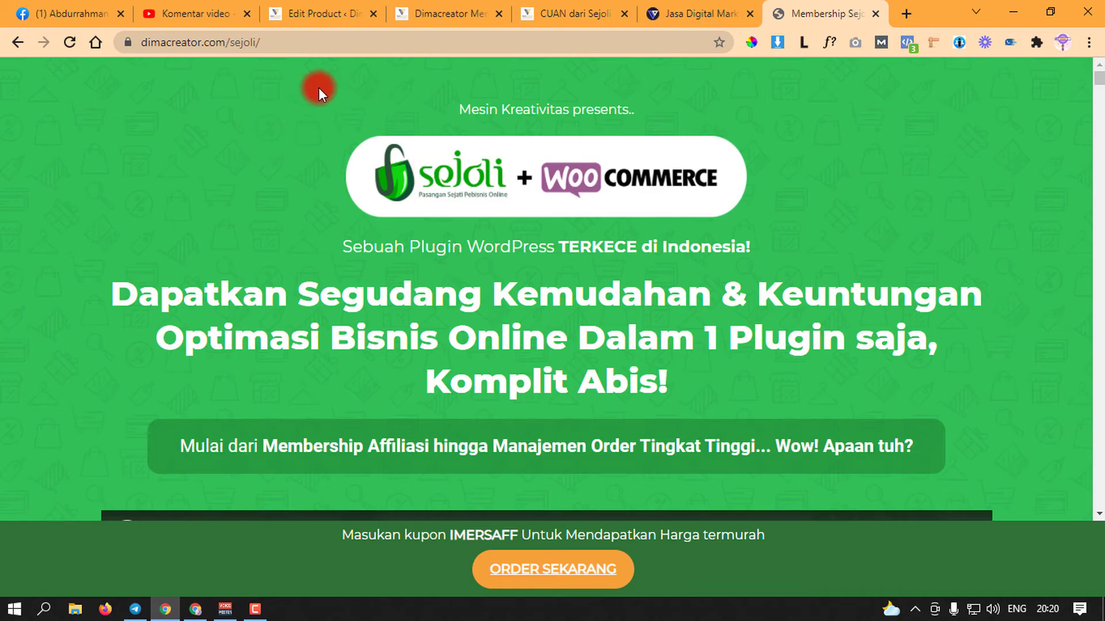
{"action": "left_click", "coordinate": [251, 44]}
{"action": "left_click", "coordinate": [276, 316]}
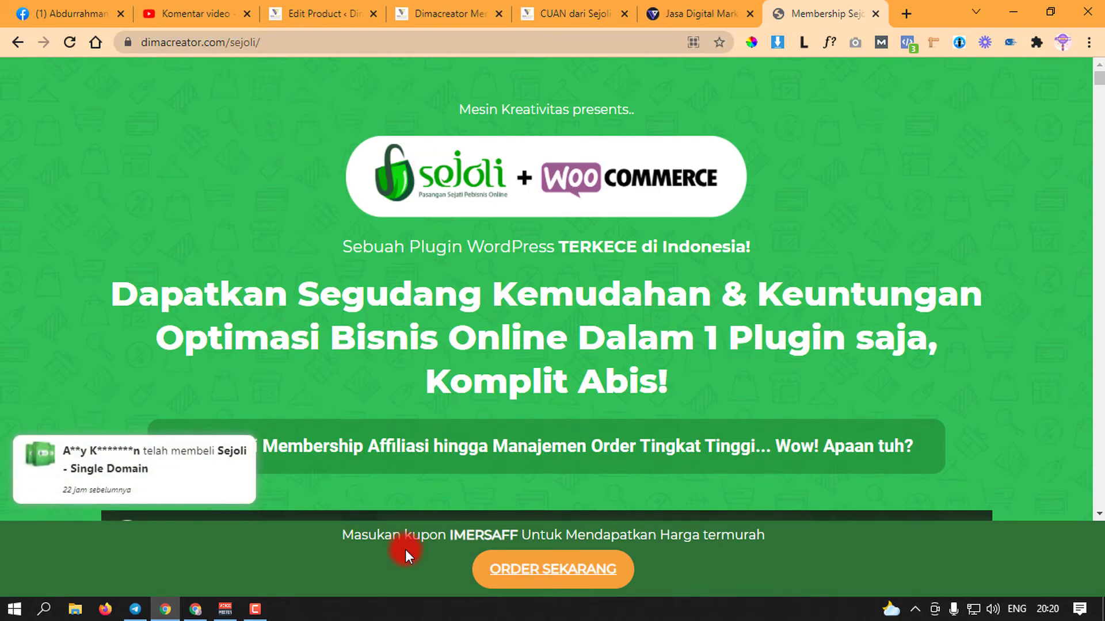
Step: Go back to the "CUAN dari Sejoli" course page and review its course details and topic list again
{"action": "left_click", "coordinate": [532, 13]}
{"action": "scroll", "coordinate": [643, 197], "scroll_direction": "up", "scroll_amount": 5}
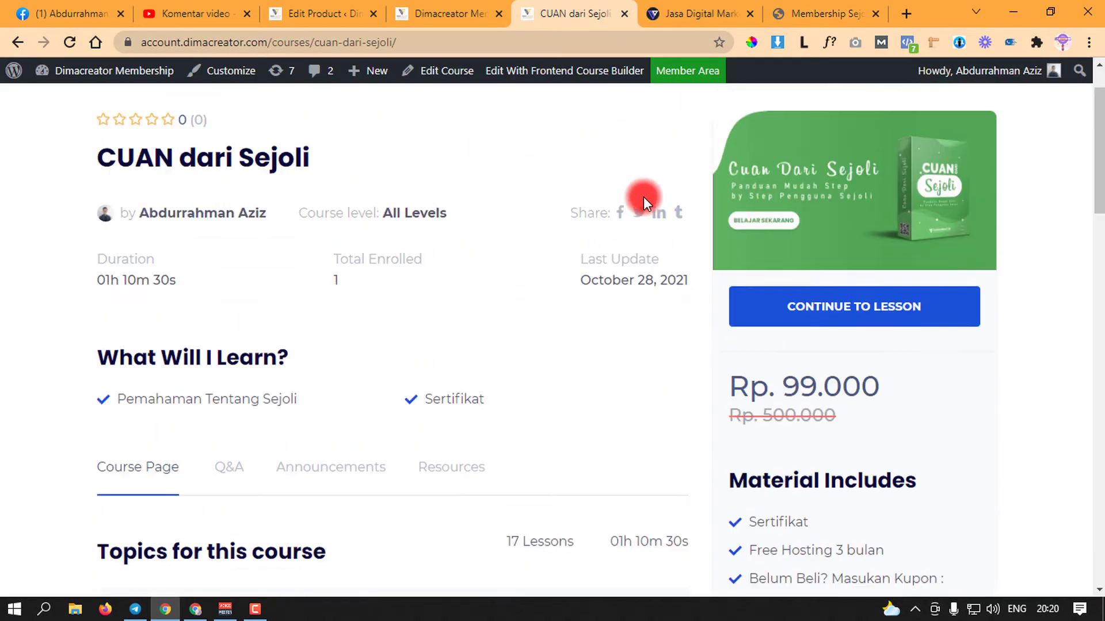
{"action": "scroll", "coordinate": [327, 283], "scroll_direction": "down", "scroll_amount": 2}
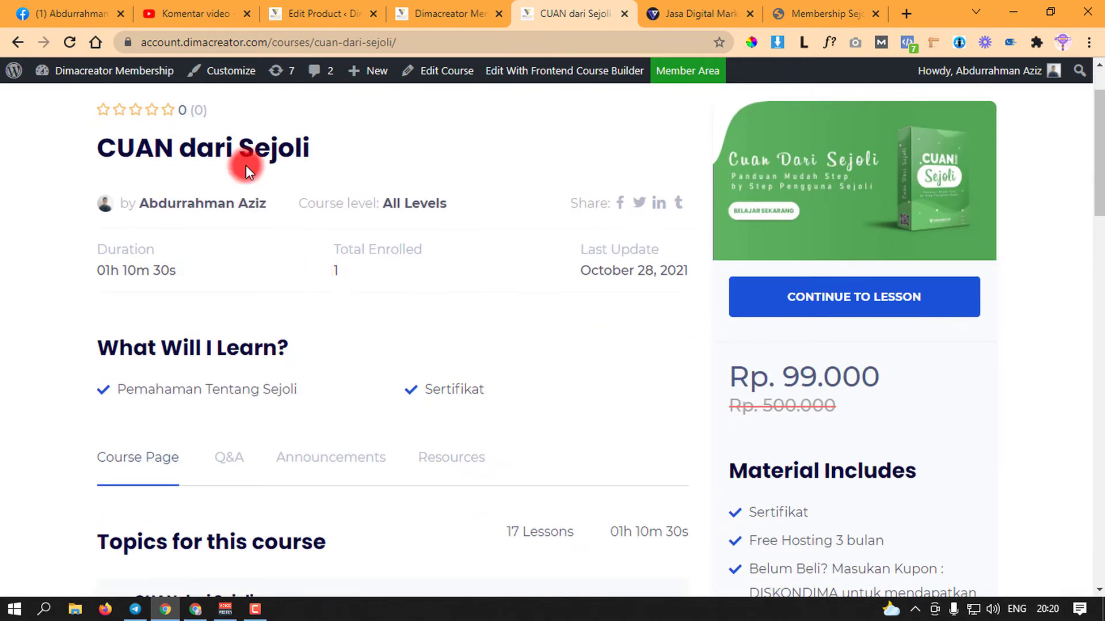
{"action": "scroll", "coordinate": [279, 289], "scroll_direction": "down", "scroll_amount": 7}
{"action": "scroll", "coordinate": [367, 245], "scroll_direction": "down", "scroll_amount": 10}
{"action": "scroll", "coordinate": [320, 329], "scroll_direction": "up", "scroll_amount": 6}
{"action": "scroll", "coordinate": [318, 275], "scroll_direction": "up", "scroll_amount": 4}
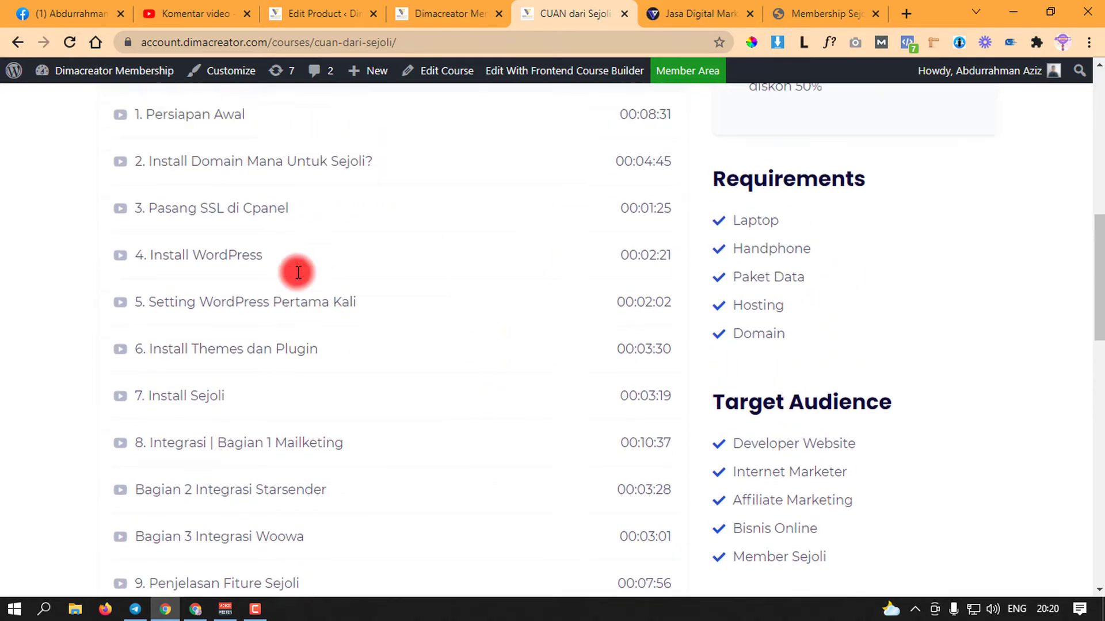
{"action": "scroll", "coordinate": [295, 271], "scroll_direction": "up", "scroll_amount": 7}
Step: Switch to the Devdima Agency site and look through its website price packages and list of services
{"action": "left_click", "coordinate": [693, 8]}
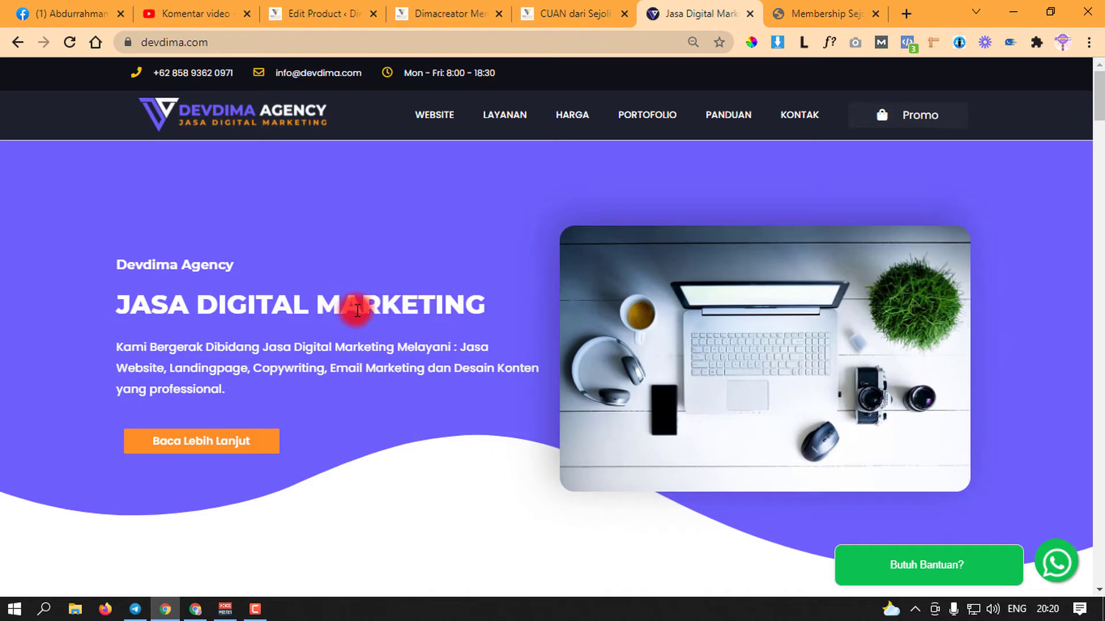
{"action": "scroll", "coordinate": [357, 310], "scroll_direction": "down", "scroll_amount": 12}
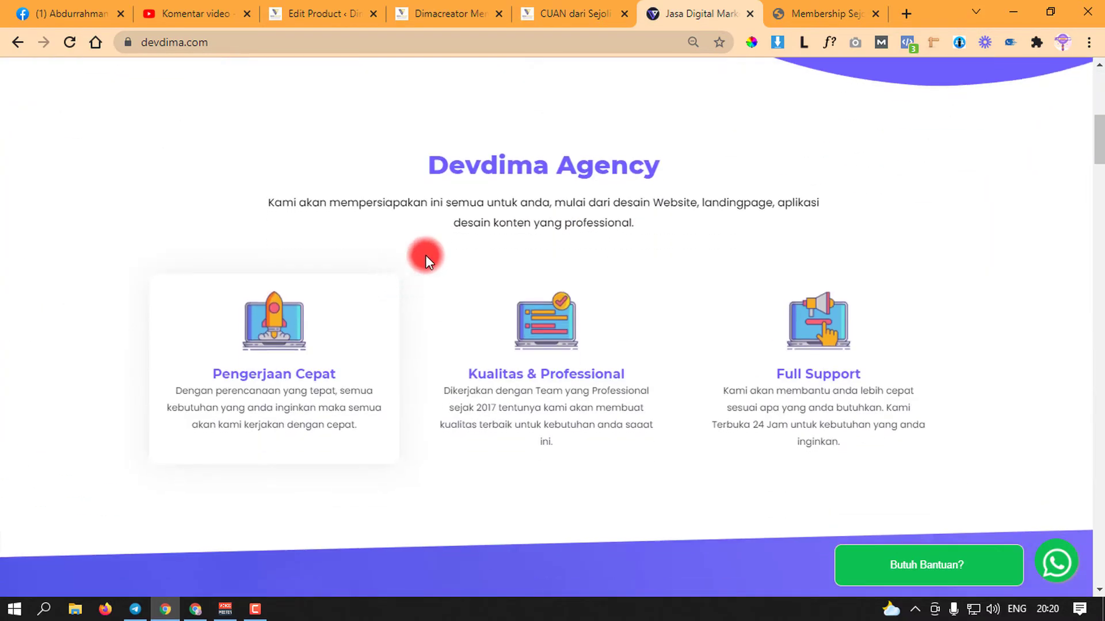
{"action": "scroll", "coordinate": [451, 272], "scroll_direction": "down", "scroll_amount": 17}
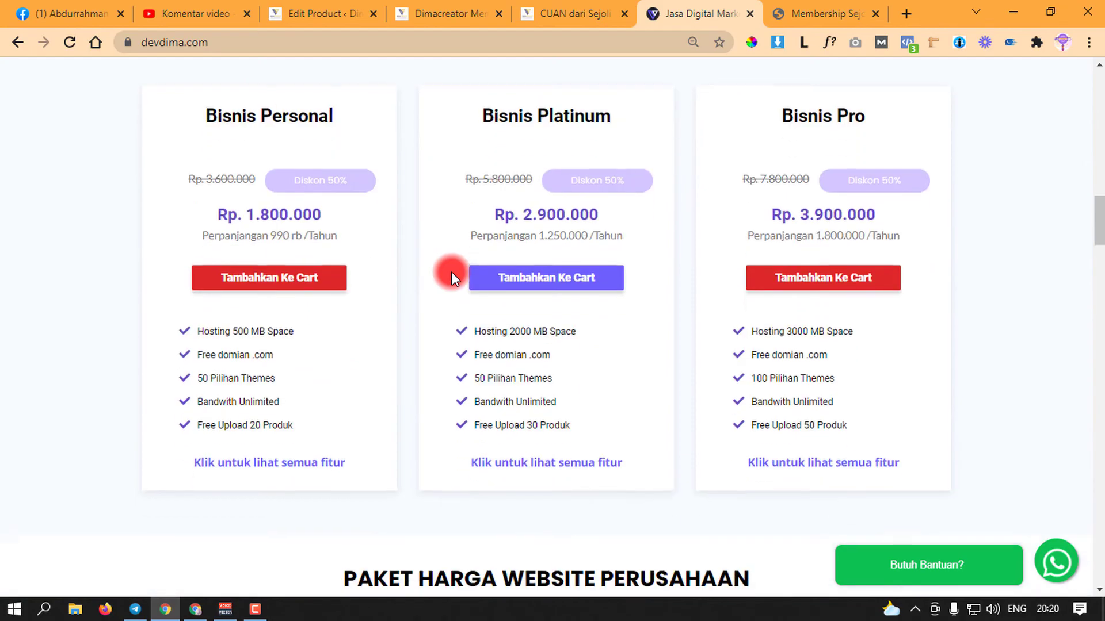
{"action": "scroll", "coordinate": [451, 271], "scroll_direction": "down", "scroll_amount": 17}
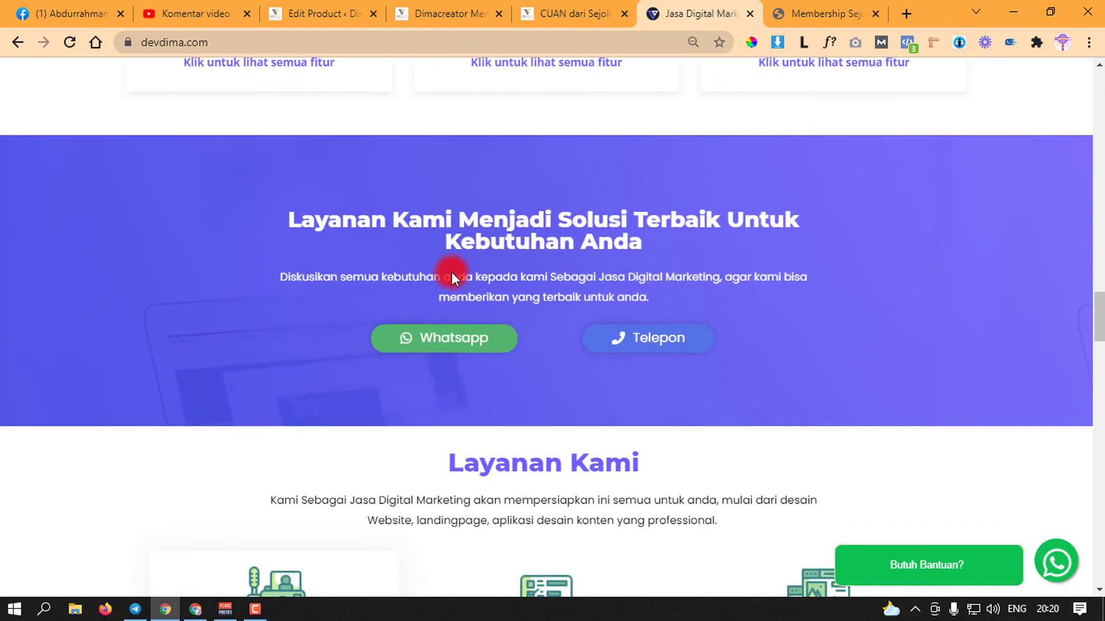
{"action": "scroll", "coordinate": [451, 271], "scroll_direction": "down", "scroll_amount": 4}
{"action": "scroll", "coordinate": [471, 247], "scroll_direction": "up", "scroll_amount": 1}
{"action": "scroll", "coordinate": [828, 175], "scroll_direction": "down", "scroll_amount": 4}
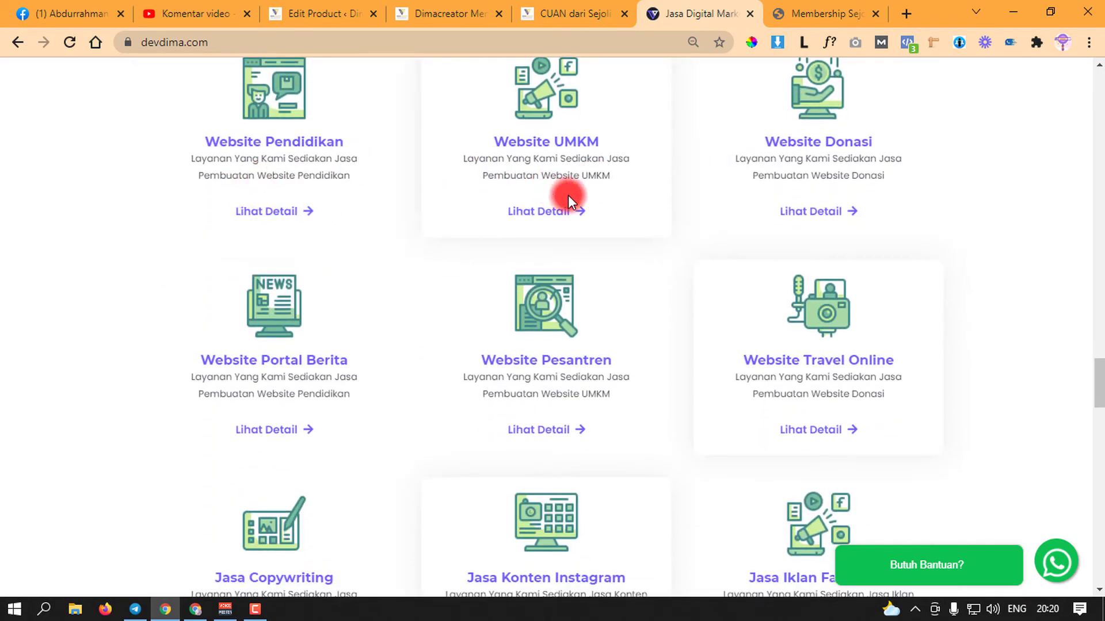
{"action": "scroll", "coordinate": [765, 183], "scroll_direction": "down", "scroll_amount": 1}
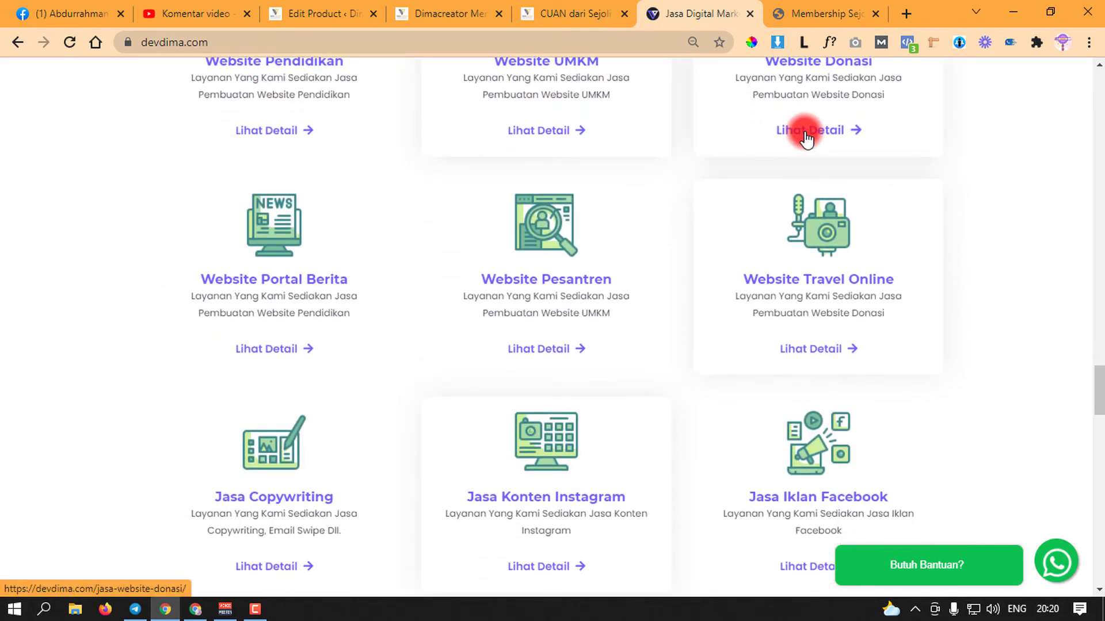
Step: Look through the rest of the Devdima service list, the Klien ZOOM section and the FAQ questions
{"action": "scroll", "coordinate": [461, 212], "scroll_direction": "down", "scroll_amount": 3}
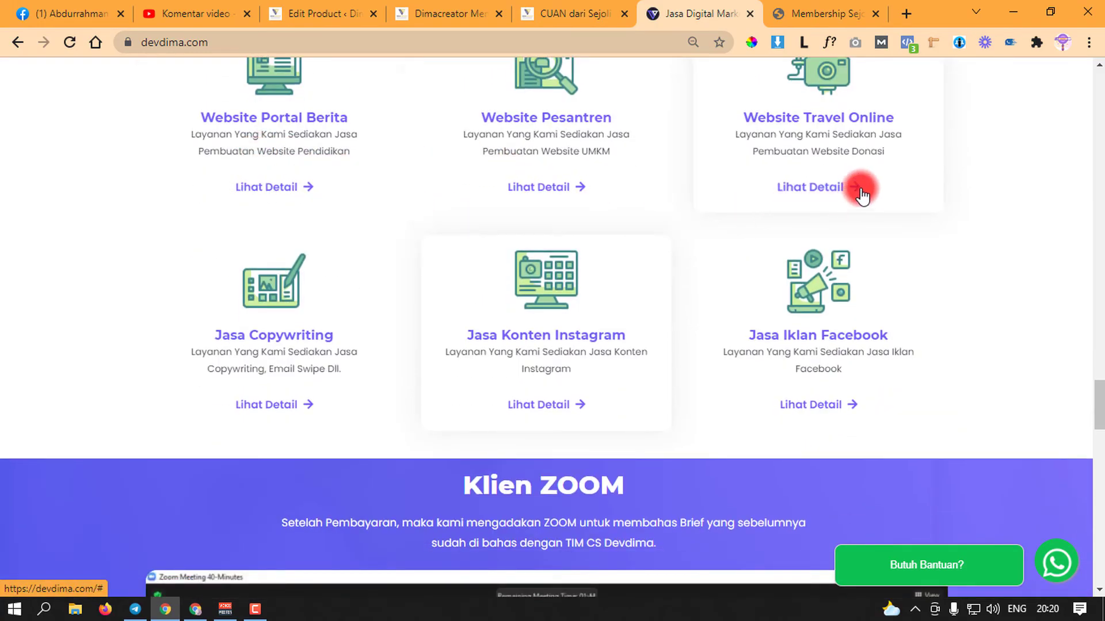
{"action": "scroll", "coordinate": [303, 324], "scroll_direction": "down", "scroll_amount": 1}
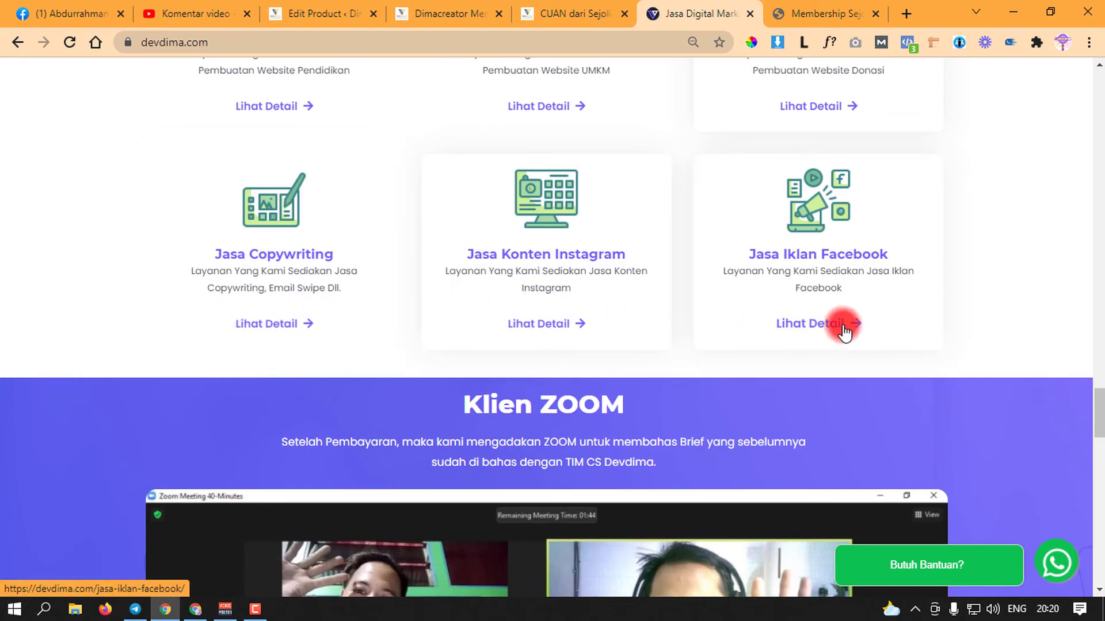
{"action": "scroll", "coordinate": [639, 313], "scroll_direction": "down", "scroll_amount": 5}
{"action": "scroll", "coordinate": [424, 222], "scroll_direction": "down", "scroll_amount": 15}
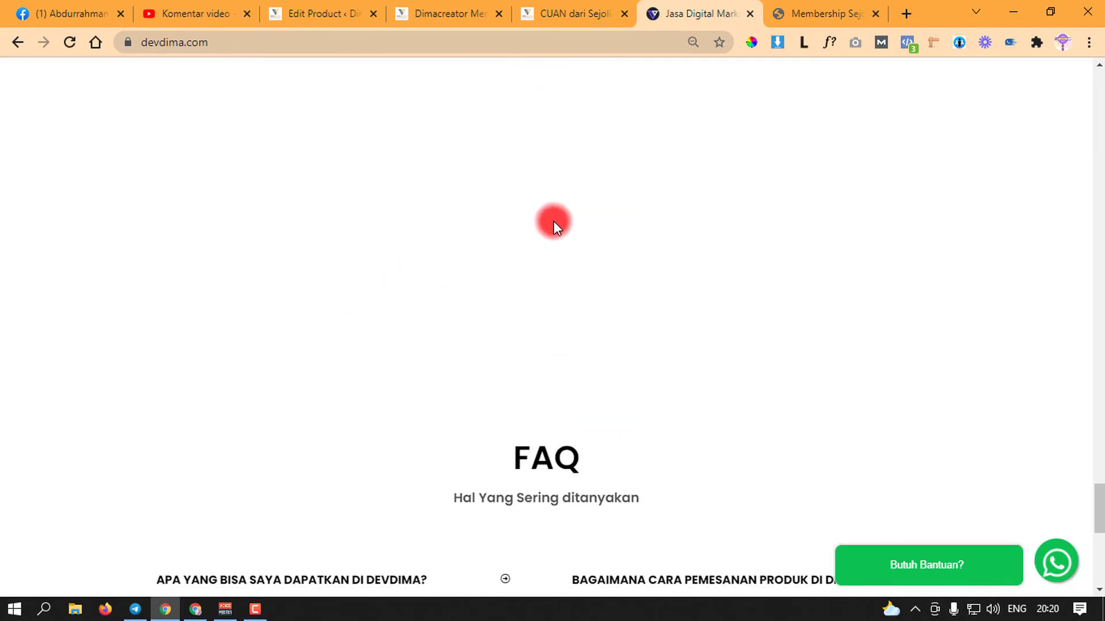
{"action": "scroll", "coordinate": [582, 219], "scroll_direction": "down", "scroll_amount": 5}
Step: Review the company and business website price packages again and return to the start of the Devdima home page
{"action": "scroll", "coordinate": [583, 220], "scroll_direction": "up", "scroll_amount": 20}
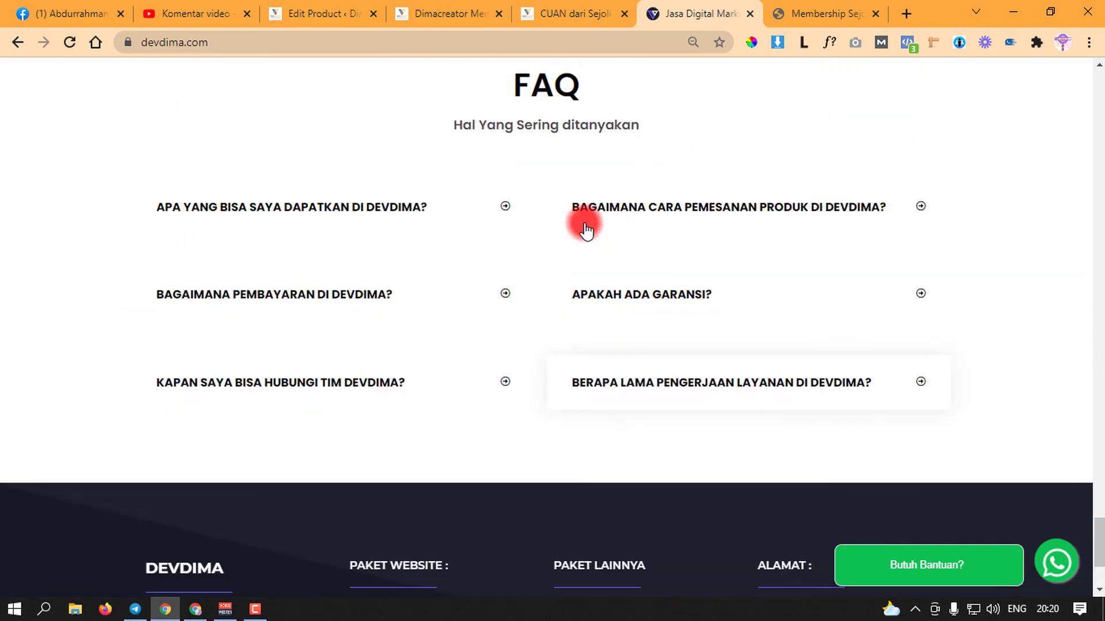
{"action": "scroll", "coordinate": [584, 227], "scroll_direction": "up", "scroll_amount": 20}
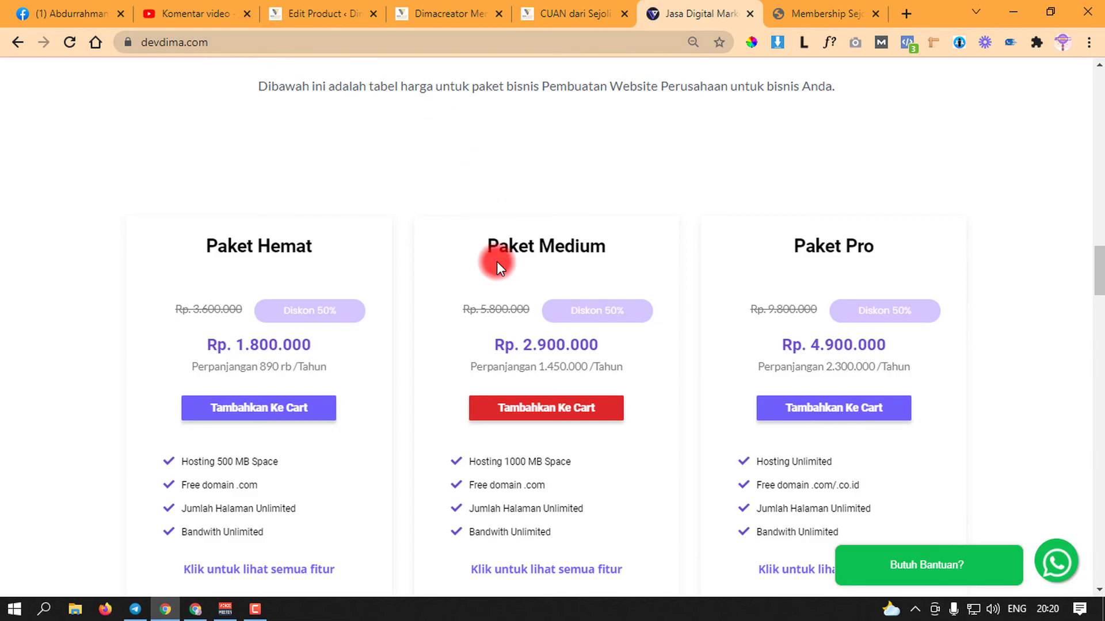
{"action": "scroll", "coordinate": [496, 261], "scroll_direction": "up", "scroll_amount": 9}
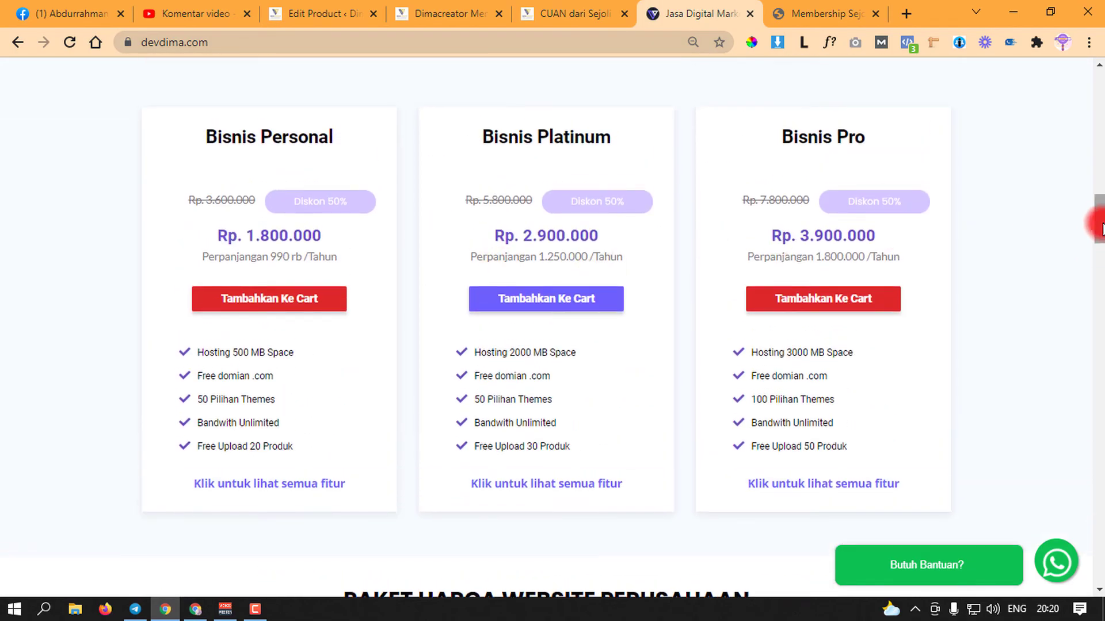
{"action": "left_click_drag", "start_coordinate": [1097, 216], "coordinate": [1097, 81]}
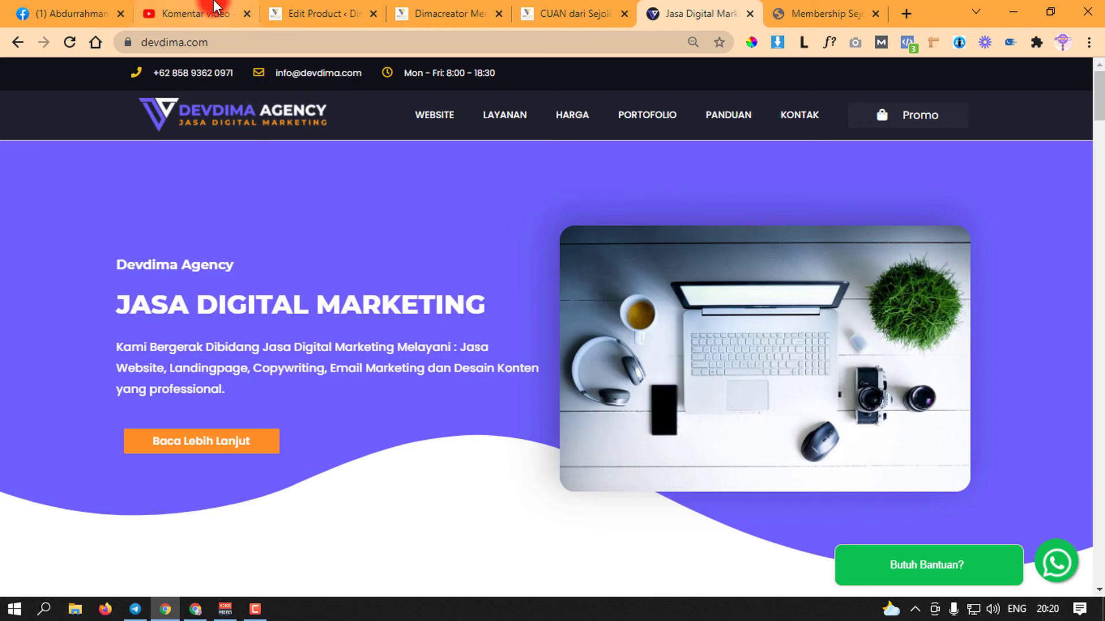
Step: Switch to the YouTube Studio video comments and review the viewer's question about the Sejoli affiliate system and its replies
{"action": "left_click", "coordinate": [195, 14]}
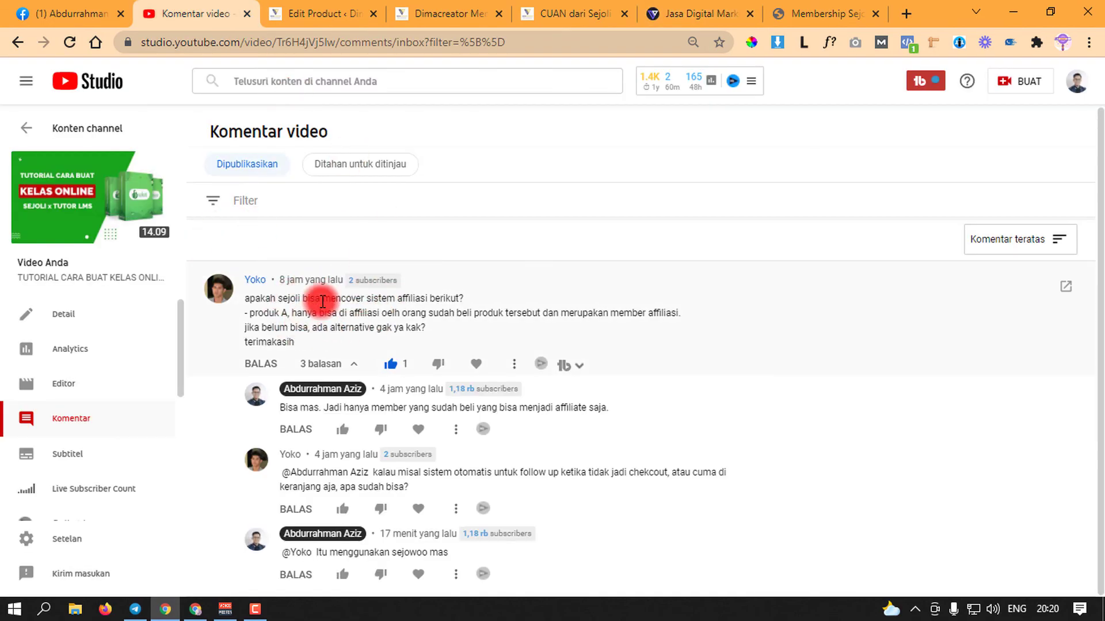
{"action": "mouse_move", "coordinate": [57, 191]}
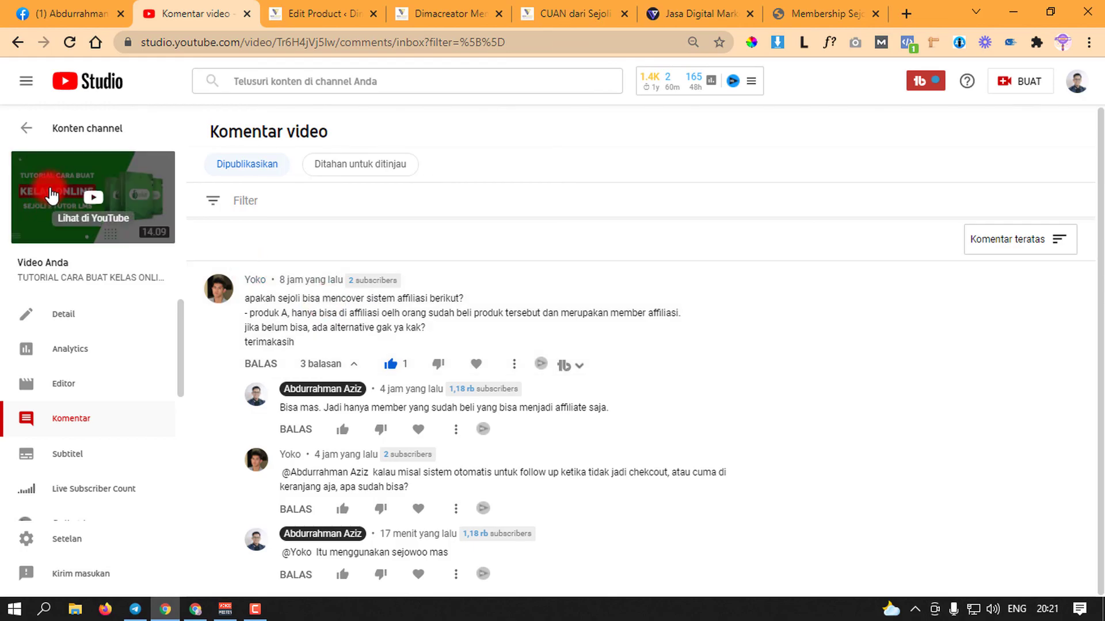